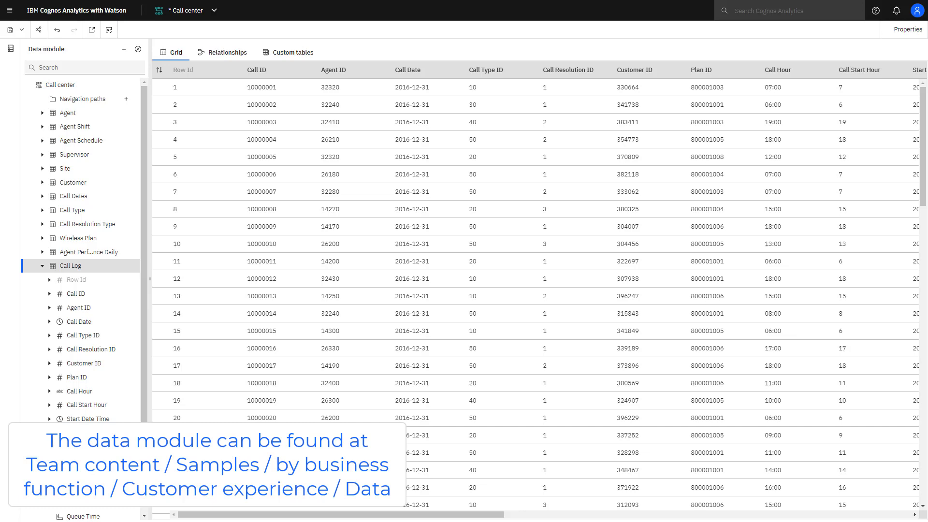
{"action": "scroll", "coordinate": [120, 483], "scroll_direction": "down", "scroll_amount": 1}
Step: Create a calculation from Call Count that multiplies it by the constant 1.15
{"action": "left_click", "coordinate": [120, 483]}
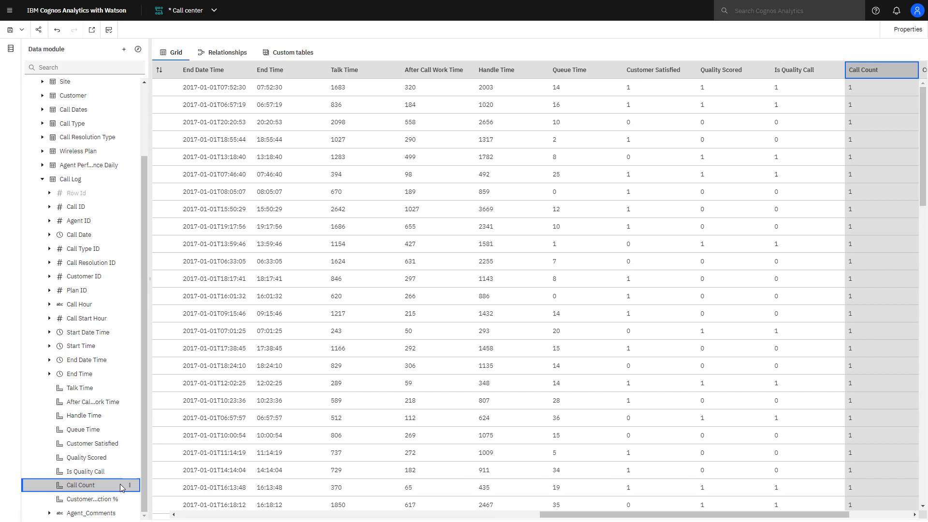
{"action": "left_click", "coordinate": [130, 485]}
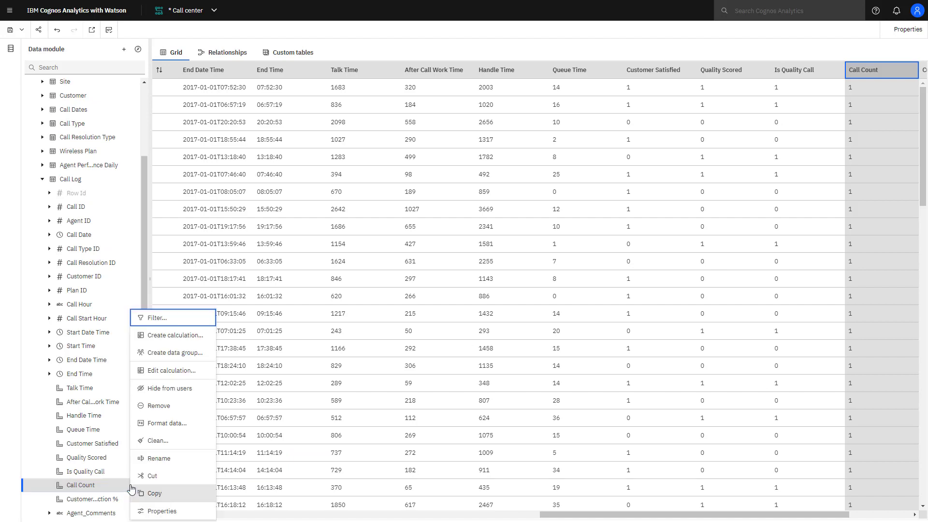
{"action": "left_click", "coordinate": [187, 335]}
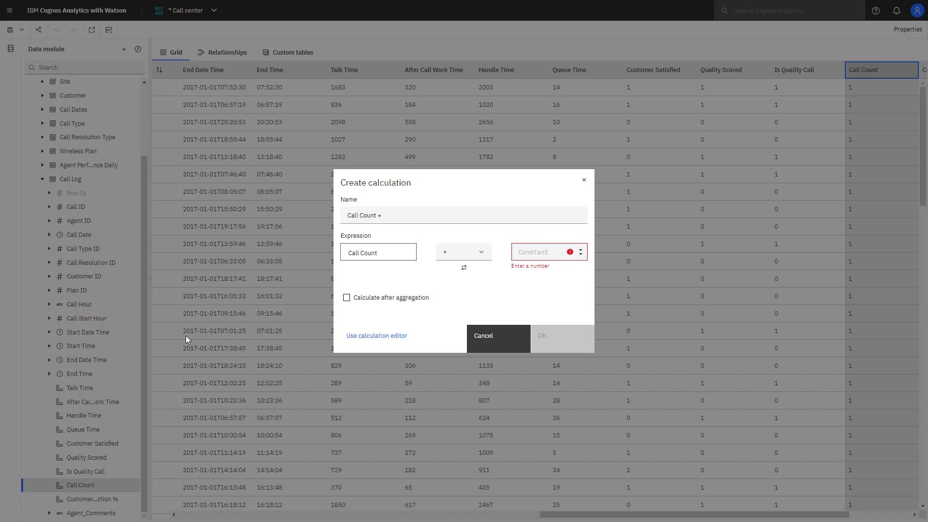
{"action": "left_click", "coordinate": [475, 253]}
{"action": "left_click", "coordinate": [469, 282]}
{"action": "left_click", "coordinate": [521, 252]}
{"action": "type", "text": "1.1"}
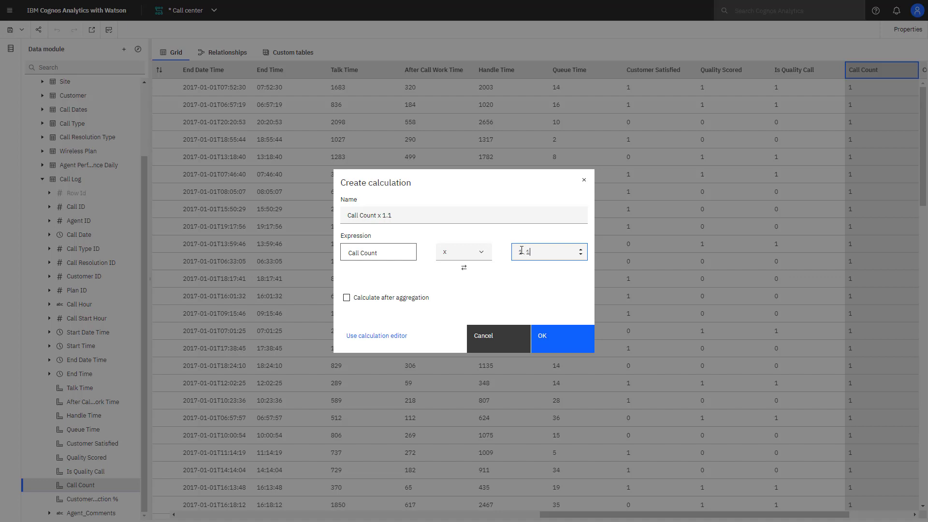
{"action": "type", "text": "5"}
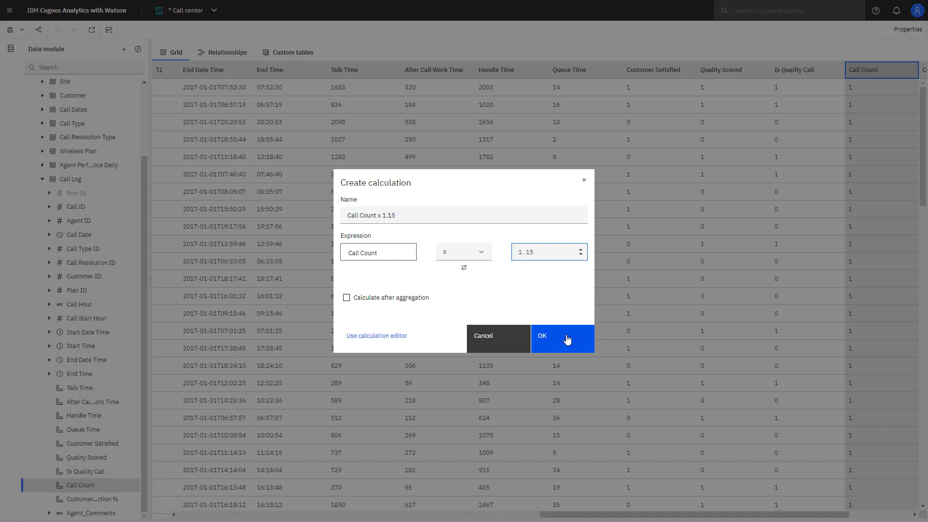
{"action": "left_click", "coordinate": [553, 344]}
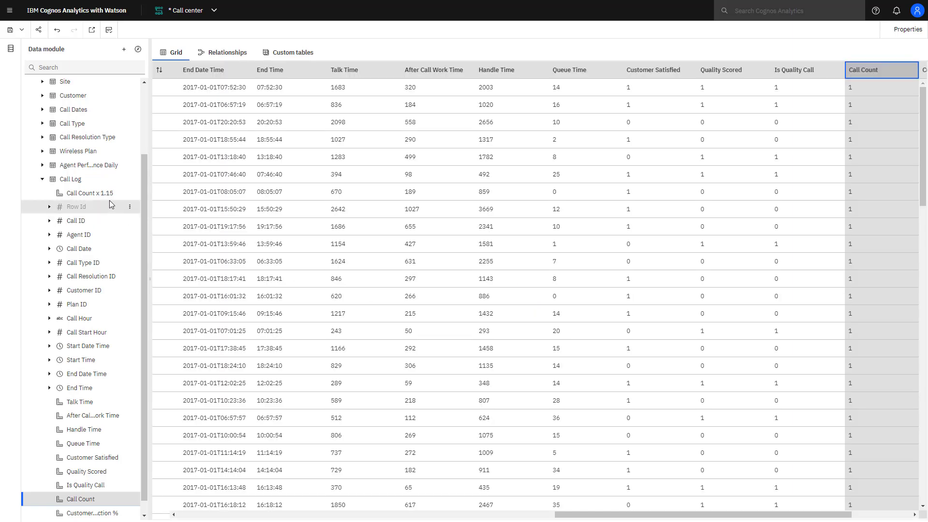
Step: Preview the new Call Count x 1.15 column in the Call Log table
{"action": "left_click", "coordinate": [108, 194]}
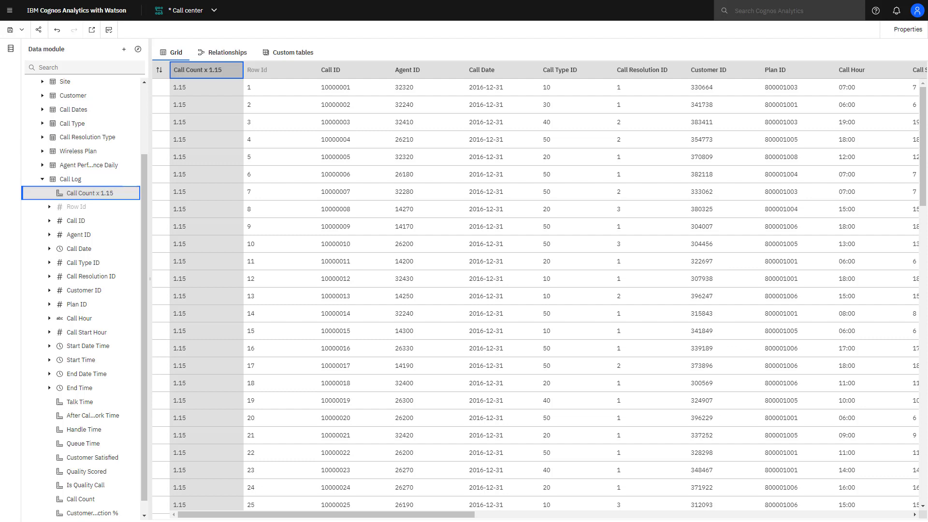
{"action": "key", "text": "Up"}
{"action": "key", "text": "Down"}
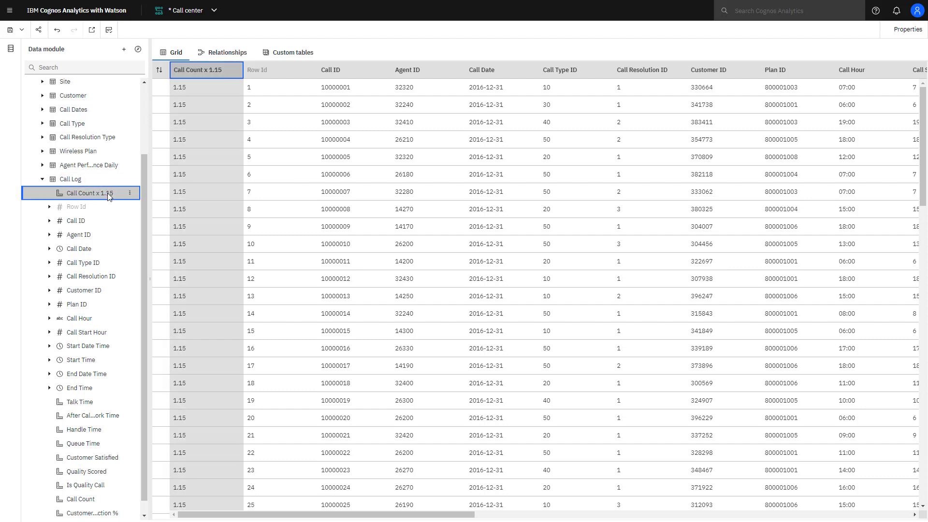
{"action": "key", "text": "Up"}
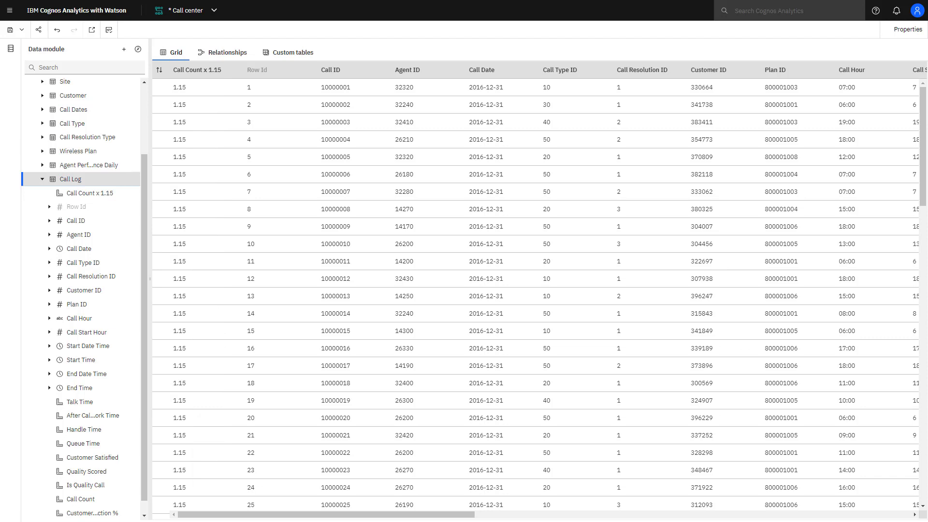
Step: Add a Call Log calculation named '10k target' with value 10000, calculated after aggregation, and preview it
{"action": "left_click", "coordinate": [131, 183]}
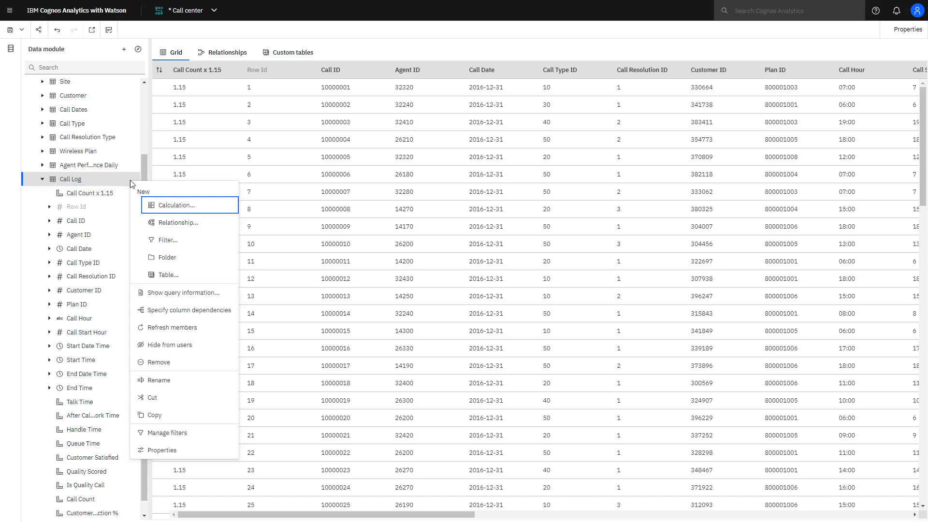
{"action": "left_click", "coordinate": [180, 208]}
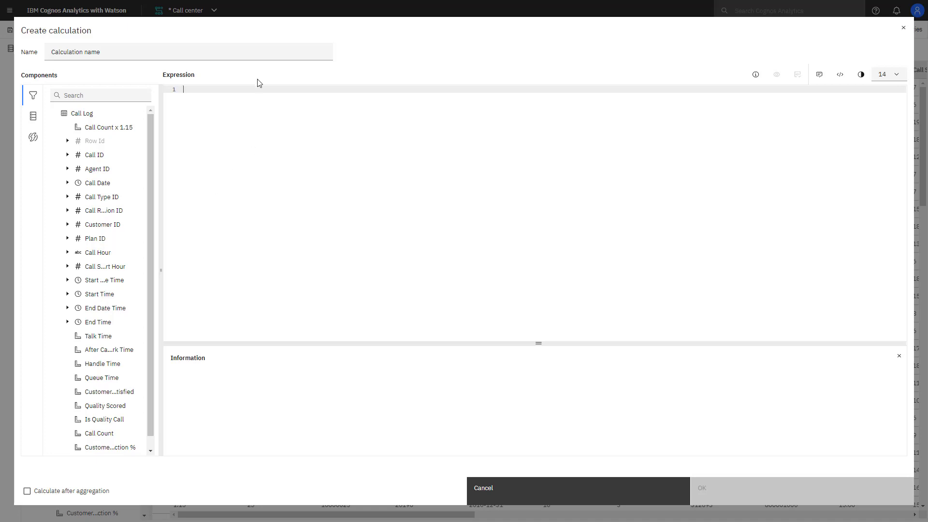
{"action": "type", "text": "10"}
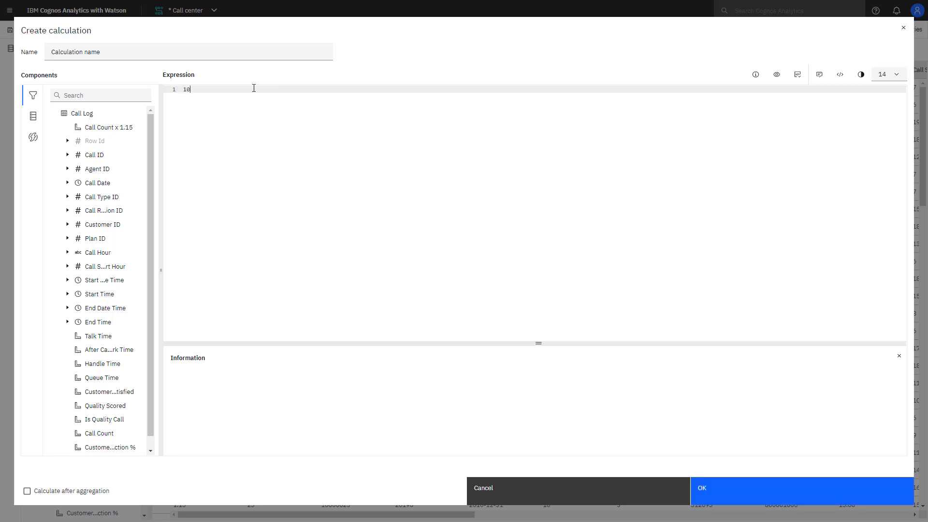
{"action": "type", "text": "000"}
{"action": "left_click", "coordinate": [27, 491]}
{"action": "left_click", "coordinate": [31, 48]}
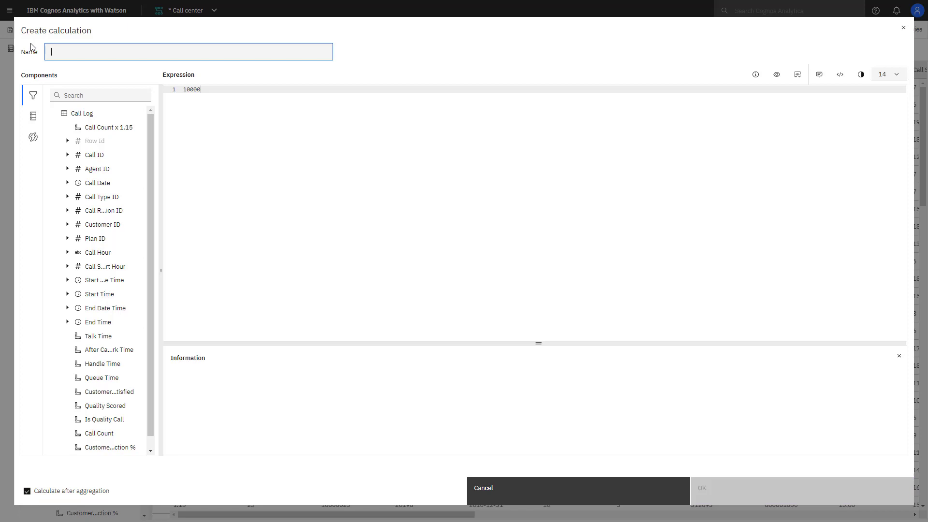
{"action": "type", "text": "10k tar"}
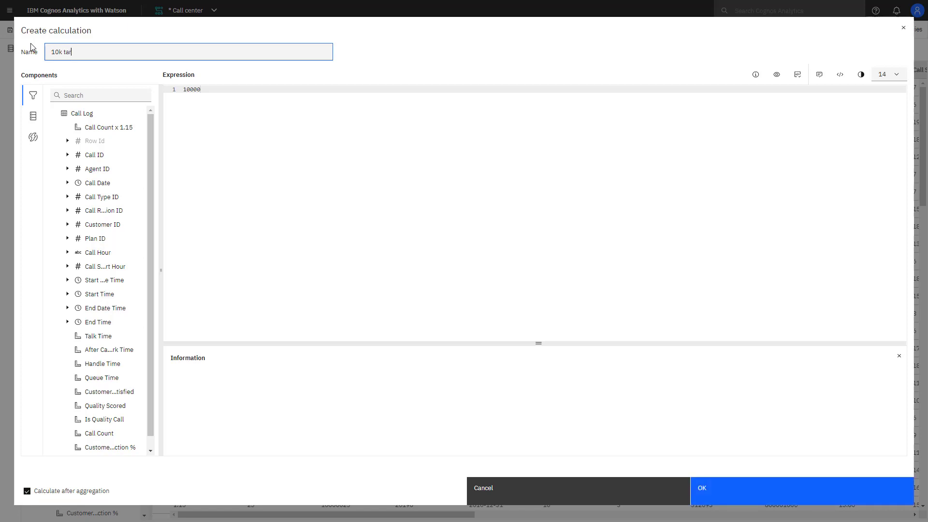
{"action": "type", "text": "get"}
{"action": "left_click", "coordinate": [702, 484]}
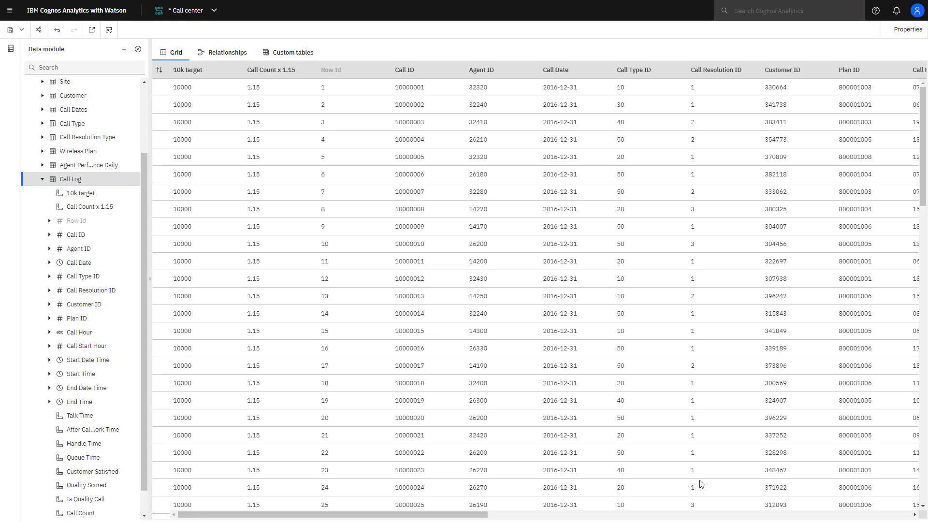
{"action": "left_click", "coordinate": [112, 195]}
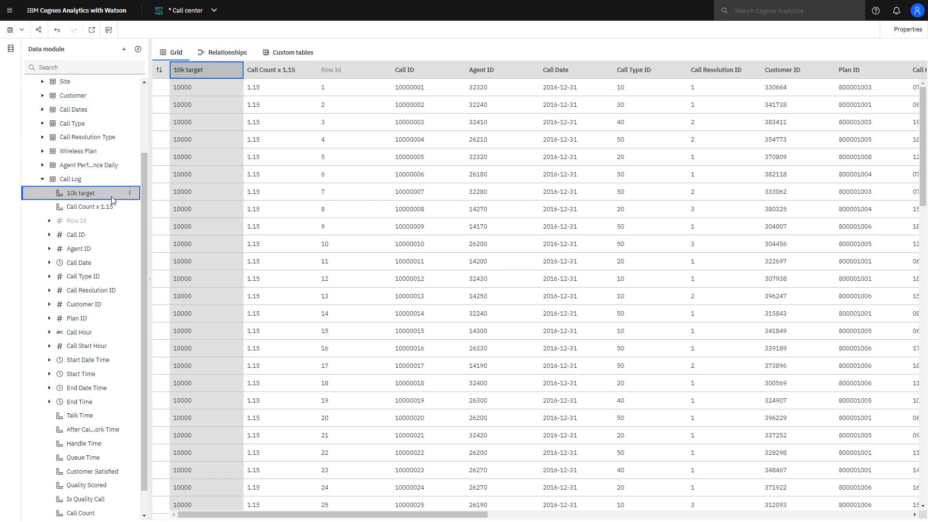
{"action": "scroll", "coordinate": [112, 198], "scroll_direction": "down", "scroll_amount": 2}
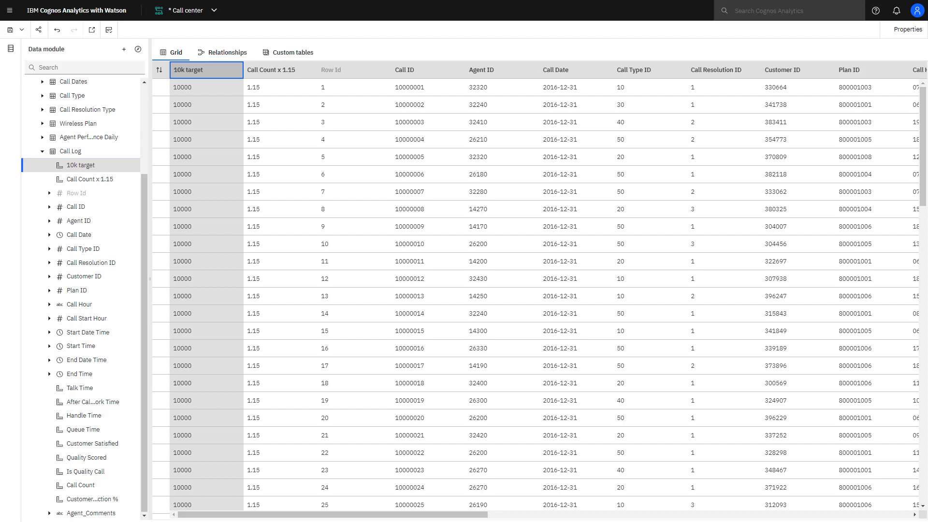
Step: Calculate Talk Time as a percentage of Handle Time and preview the new column
{"action": "left_click", "coordinate": [80, 387]}
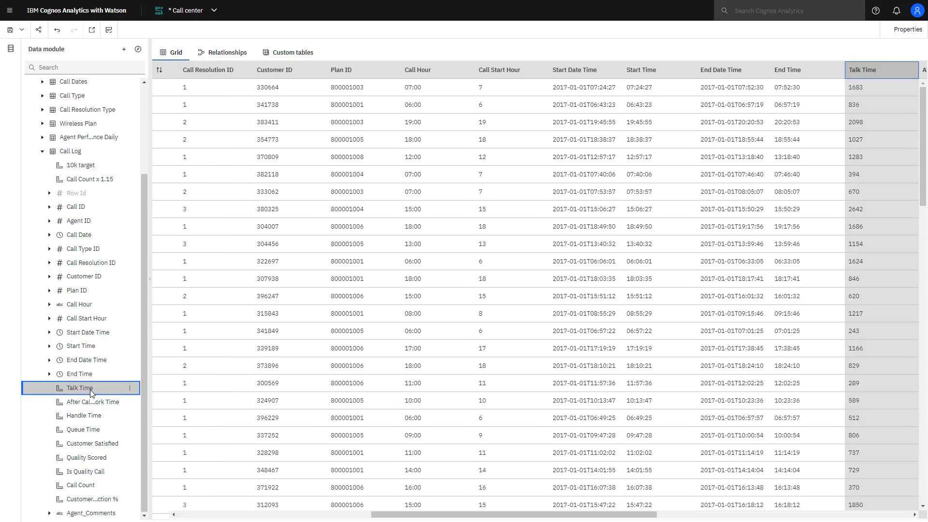
{"action": "left_click", "coordinate": [92, 418], "text": "ctrl"}
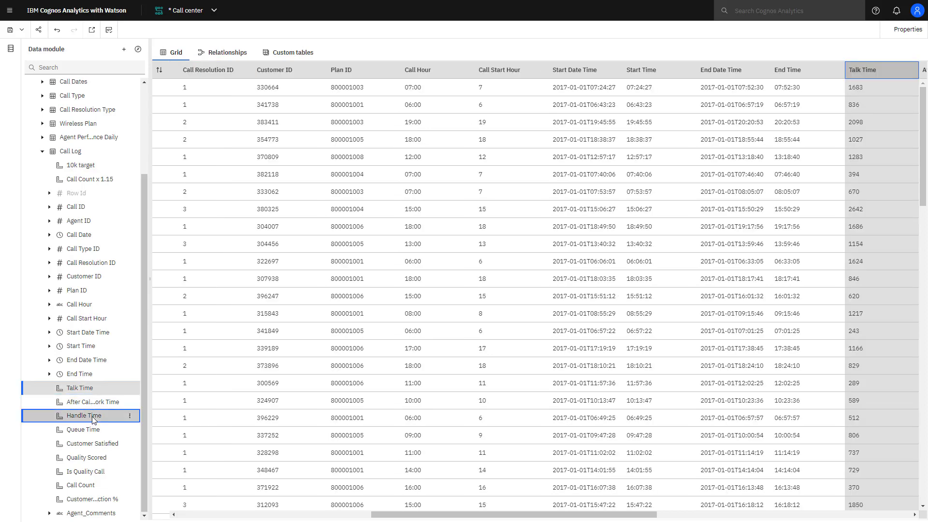
{"action": "left_click", "coordinate": [130, 416]}
{"action": "left_click", "coordinate": [158, 390]}
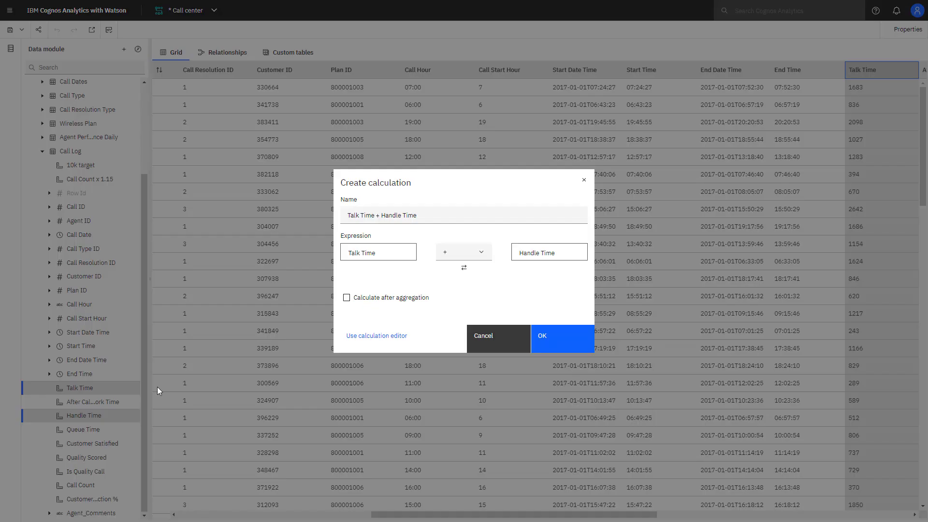
{"action": "left_click", "coordinate": [477, 254]}
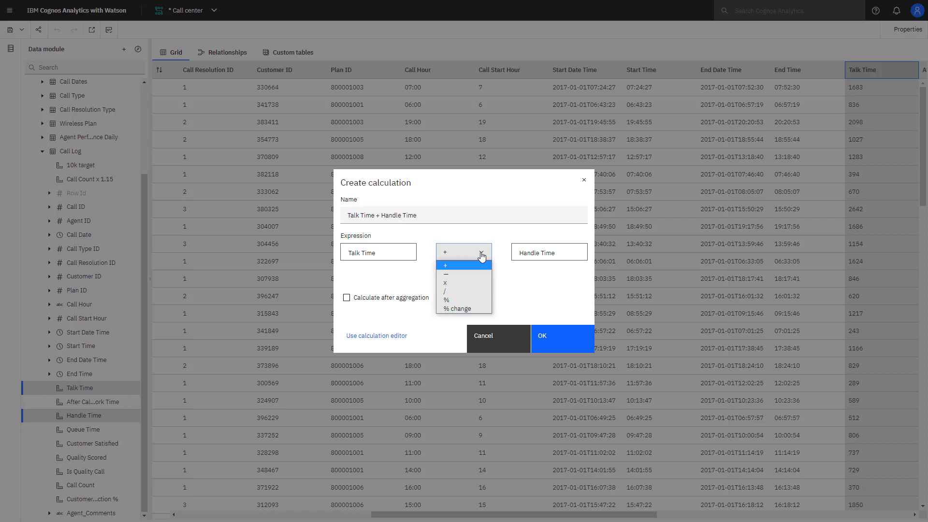
{"action": "left_click", "coordinate": [470, 300]}
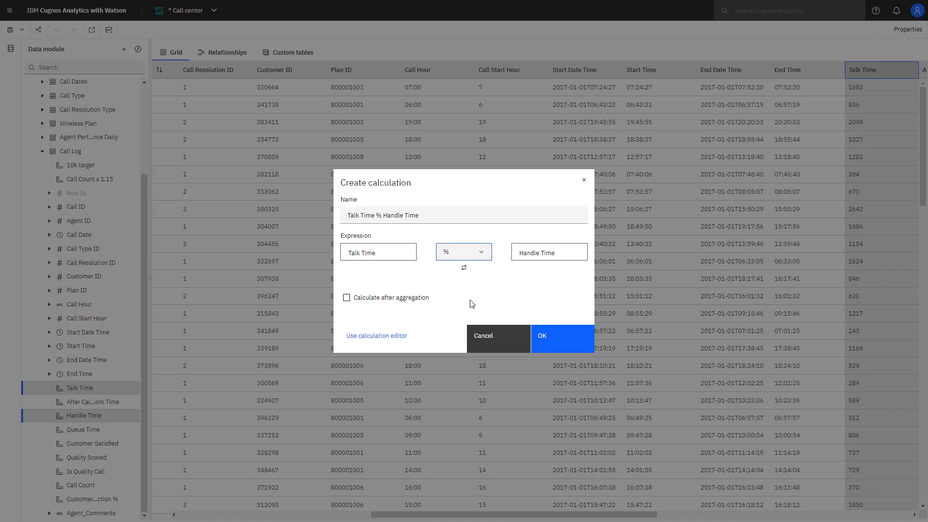
{"action": "left_click", "coordinate": [541, 337]}
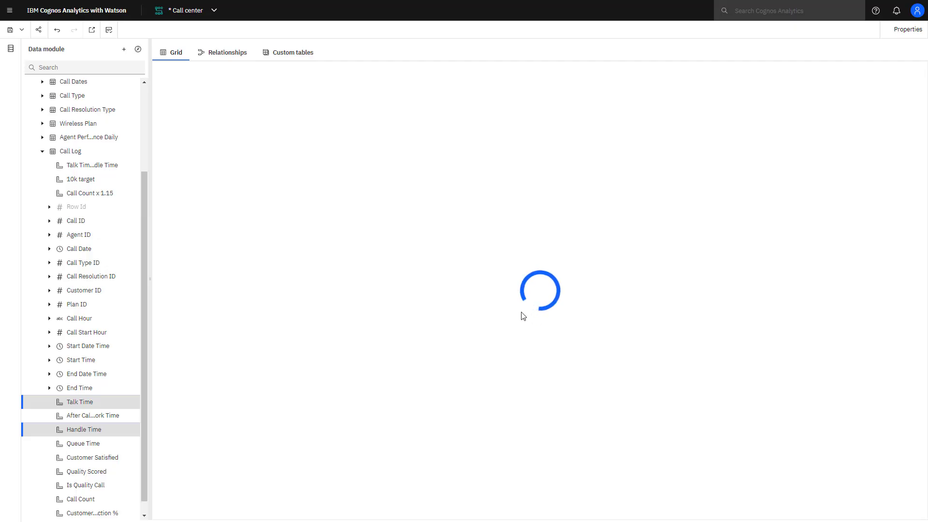
{"action": "left_click", "coordinate": [104, 165]}
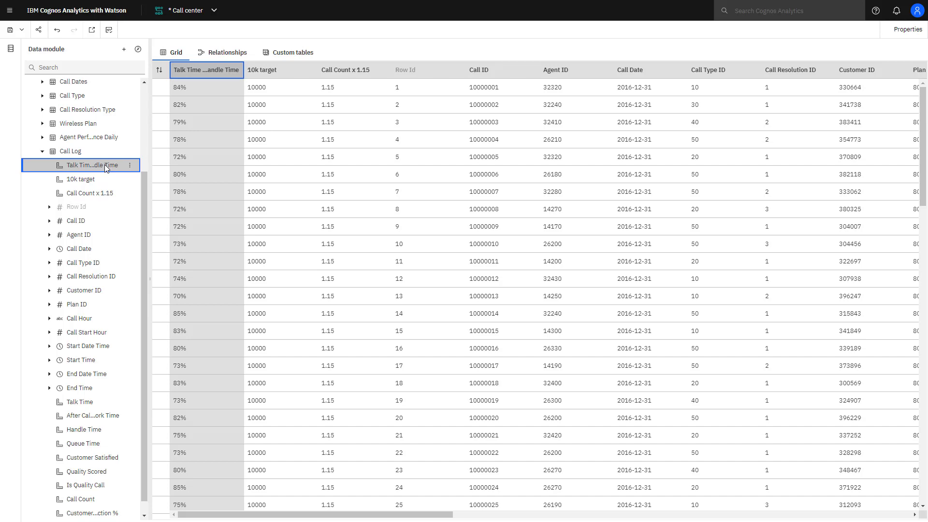
{"action": "scroll", "coordinate": [105, 165], "scroll_direction": "up", "scroll_amount": 5}
Step: Start a new Agent table calculation and expand Common Functions in its function list
{"action": "left_click", "coordinate": [107, 113]}
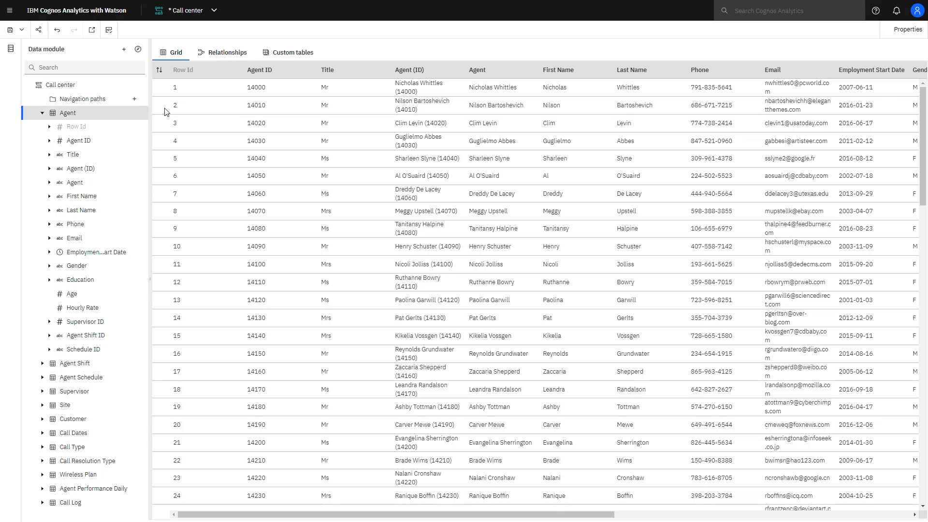
{"action": "left_click", "coordinate": [139, 113]}
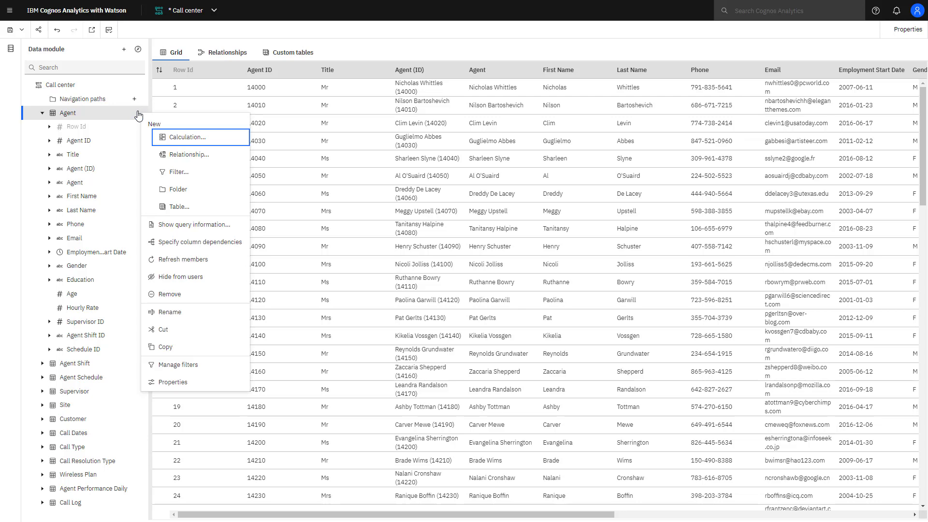
{"action": "left_click", "coordinate": [184, 138]}
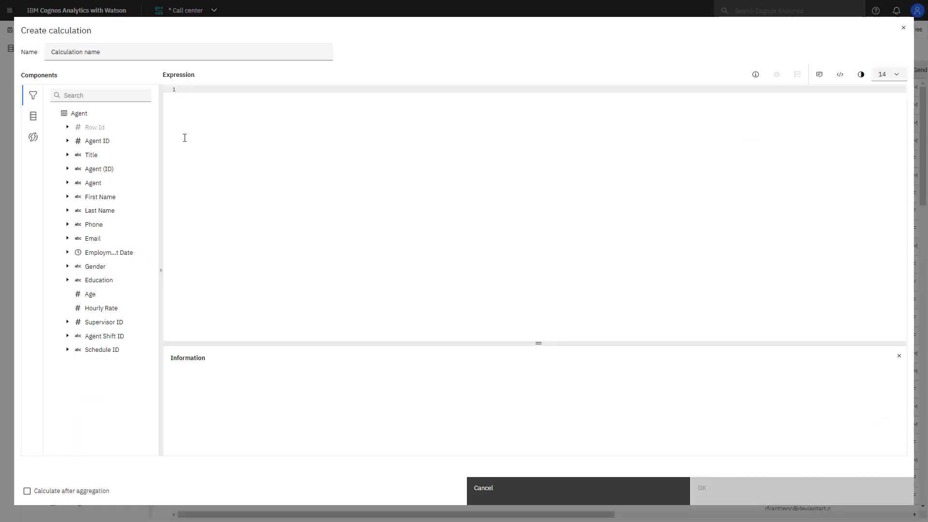
{"action": "left_click", "coordinate": [32, 138]}
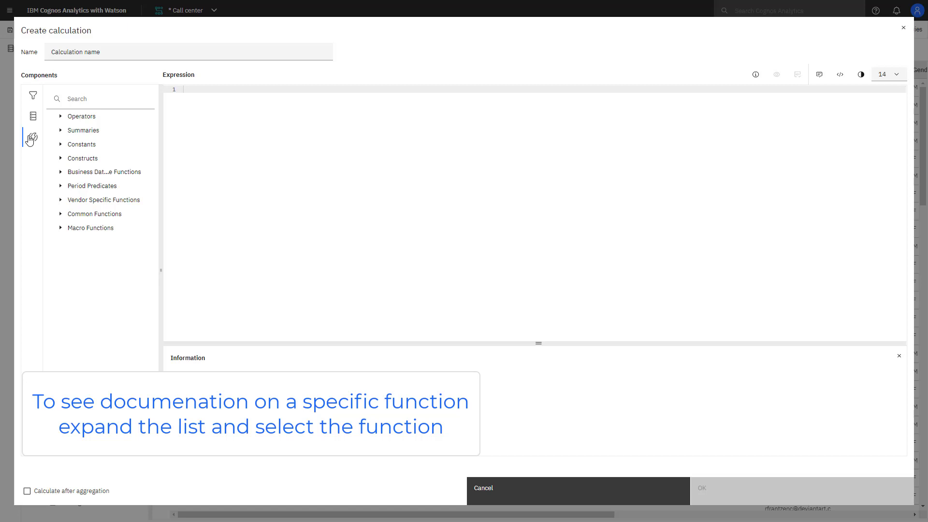
{"action": "left_click", "coordinate": [61, 214]}
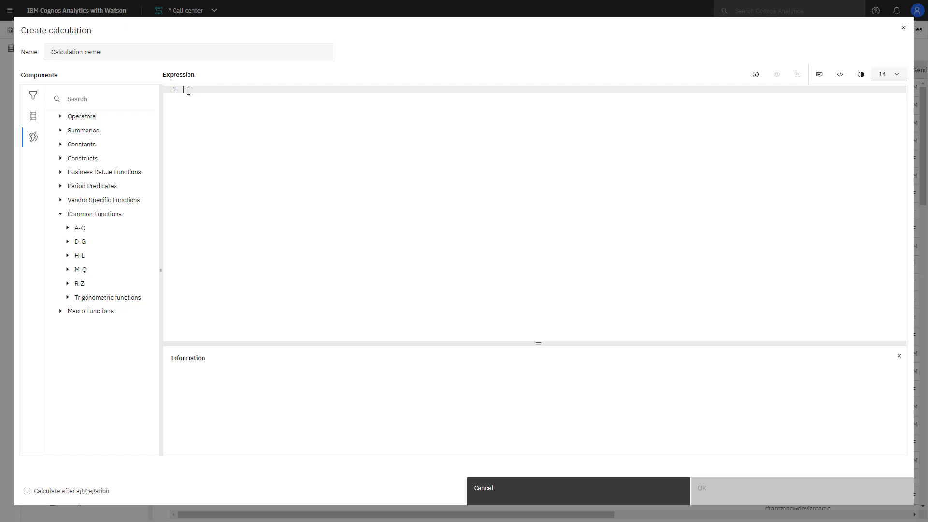
{"action": "type", "text": "con"}
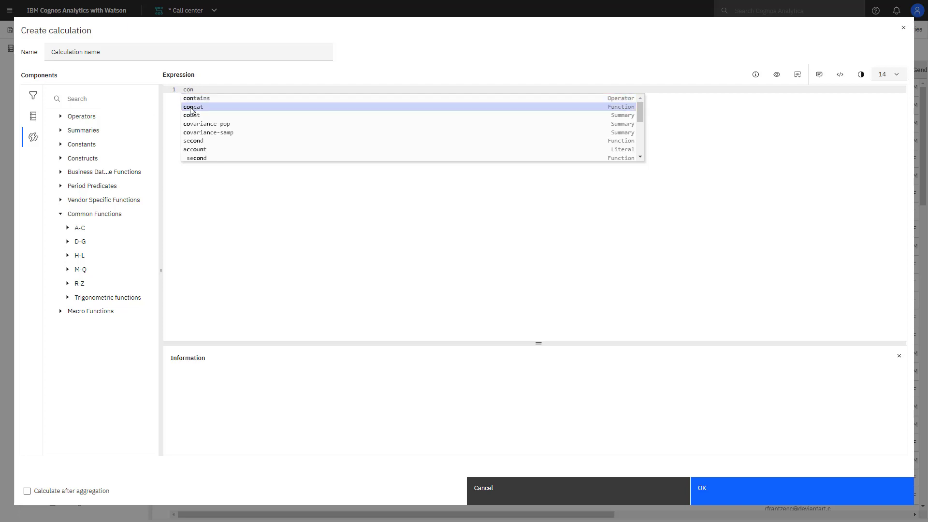
Step: Build the expression concat(Last_Name, ', ', First_Name) from the Agent fields
{"action": "left_click", "coordinate": [192, 108]}
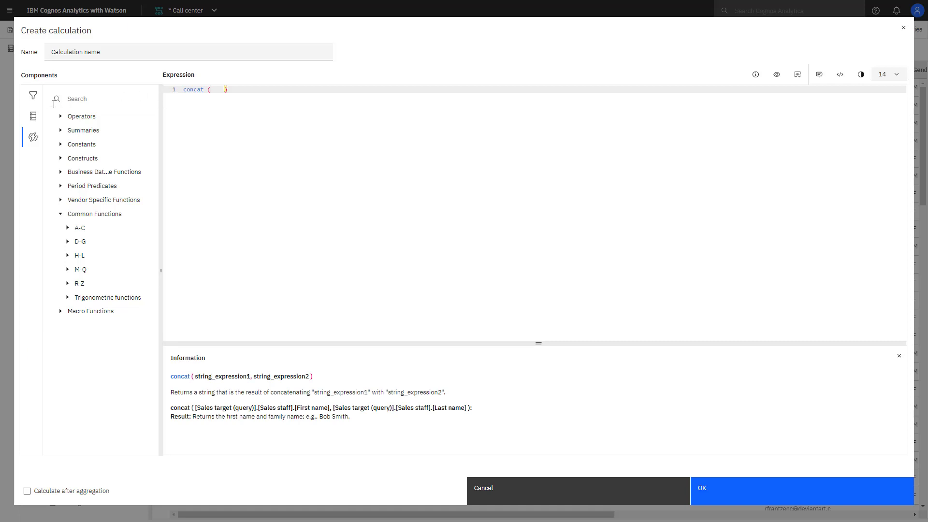
{"action": "left_click", "coordinate": [33, 98]}
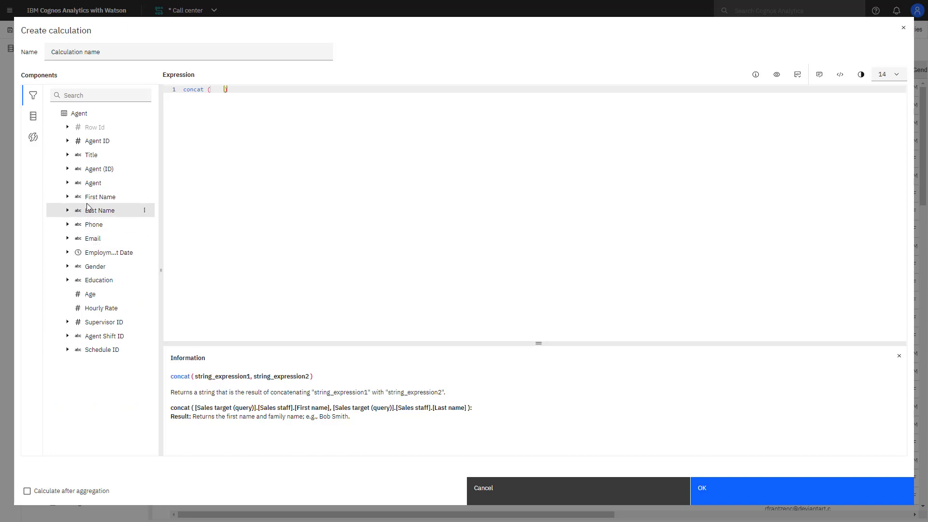
{"action": "left_click_drag", "start_coordinate": [98, 211], "coordinate": [214, 89]}
{"action": "type", "text": ", ',"}
{"action": "left_click_drag", "start_coordinate": [100, 196], "coordinate": [270, 88]}
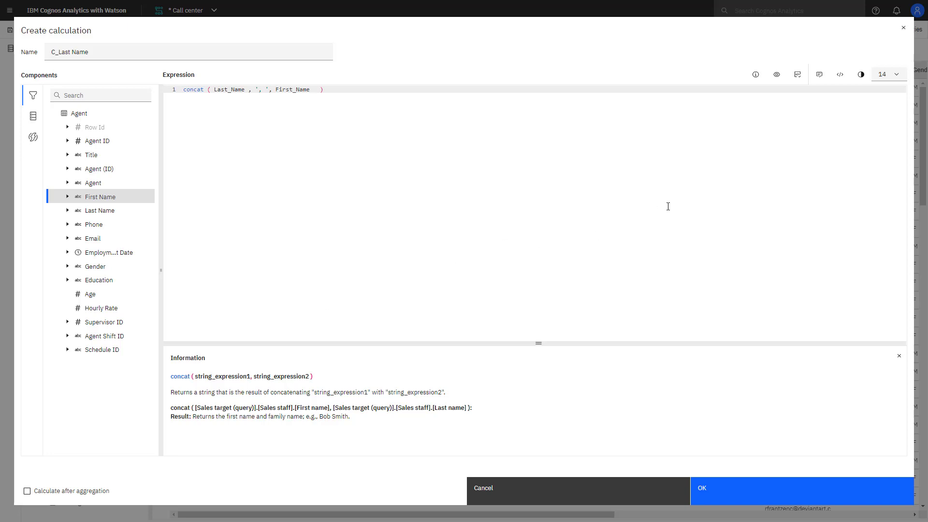
Step: Validate and preview the combined names, then save the calculation as 'Full name'
{"action": "left_click", "coordinate": [797, 75]}
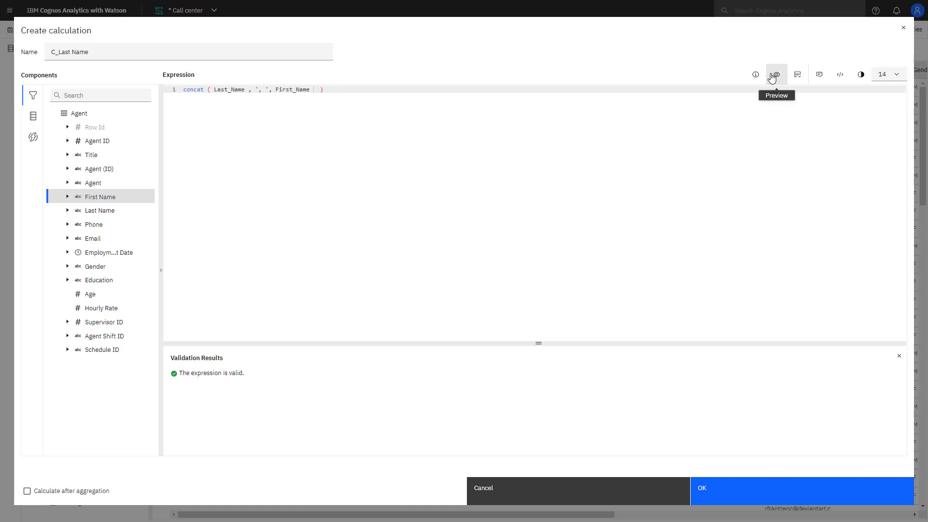
{"action": "left_click", "coordinate": [771, 76]}
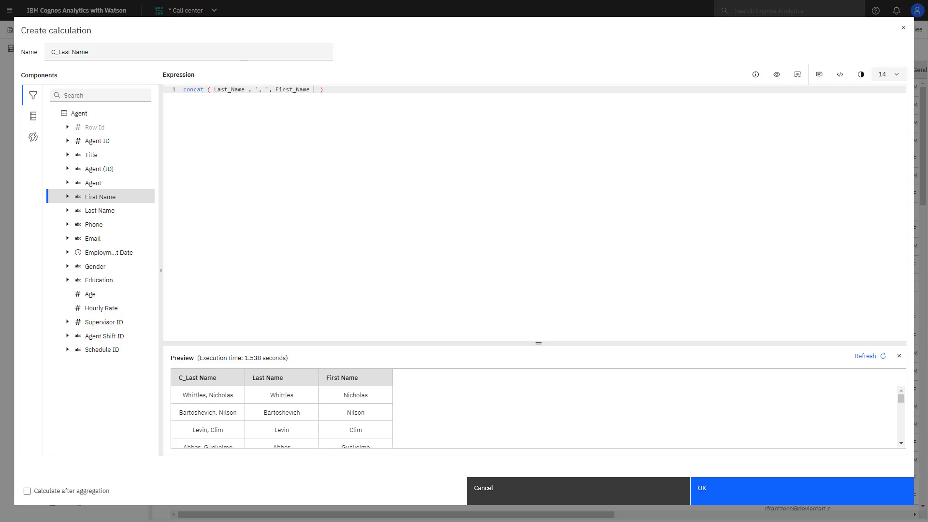
{"action": "left_click_drag", "start_coordinate": [105, 54], "coordinate": [51, 53]}
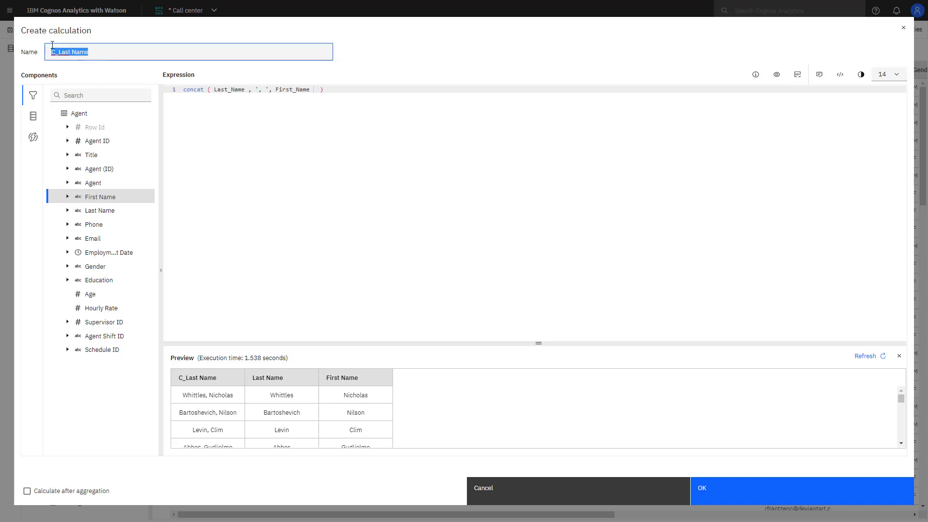
{"action": "type", "text": "Full"}
{"action": "type", "text": " name"}
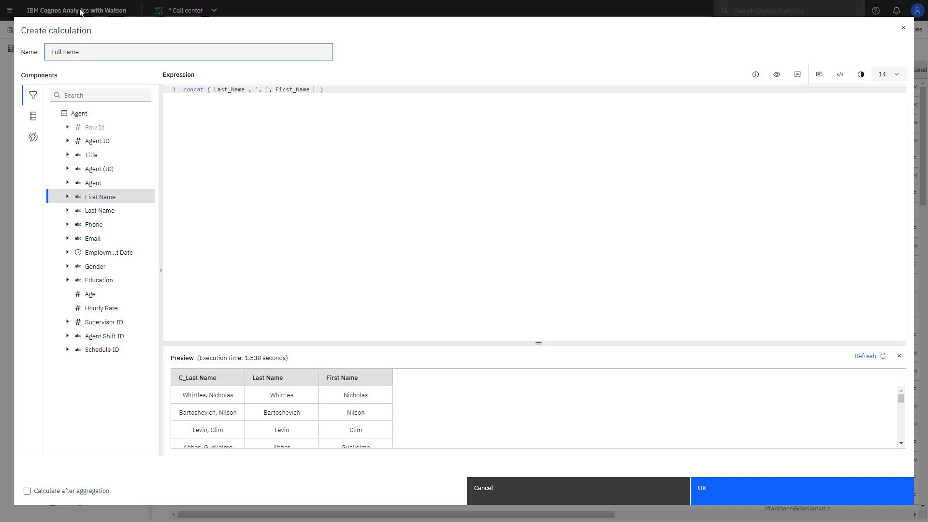
{"action": "left_click", "coordinate": [704, 498]}
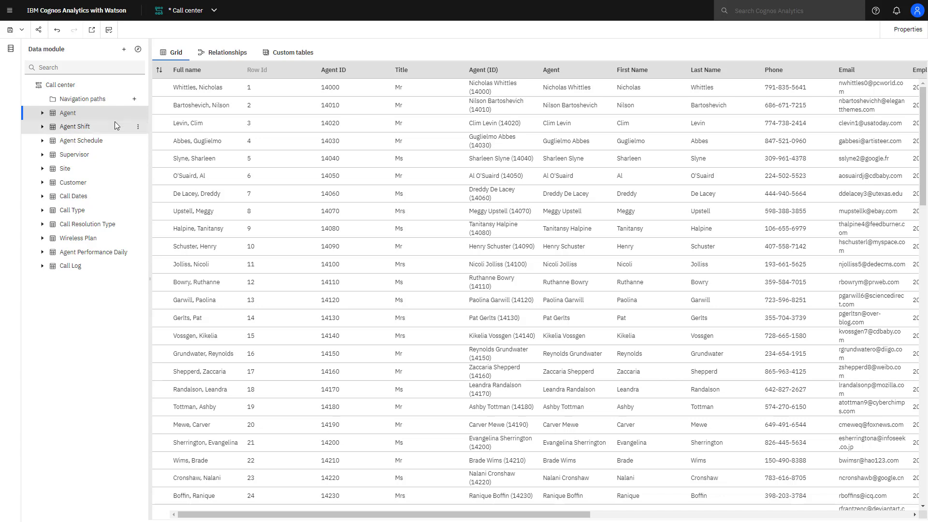
Step: Start a module calculation with expression (Agent.Hourly_Rate / 3600) * call_log.Handle_Time
{"action": "left_click", "coordinate": [139, 85]}
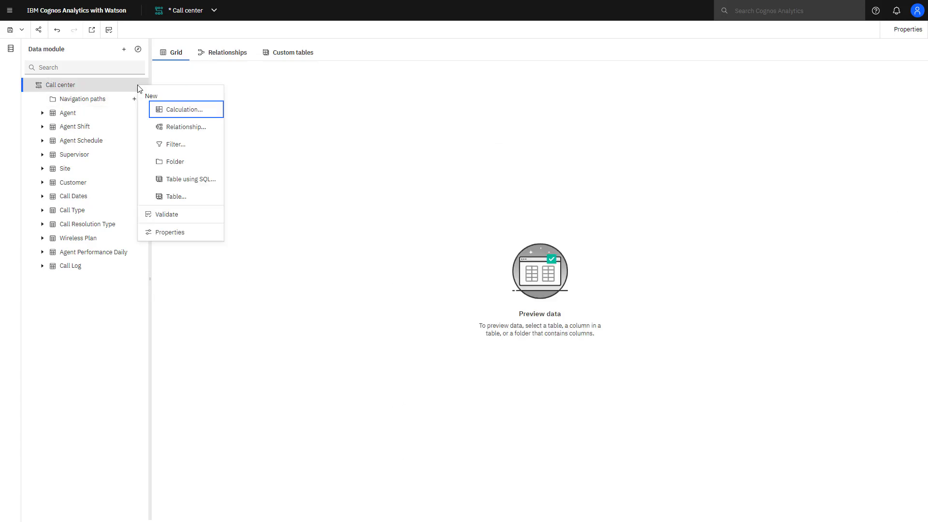
{"action": "left_click", "coordinate": [170, 111]}
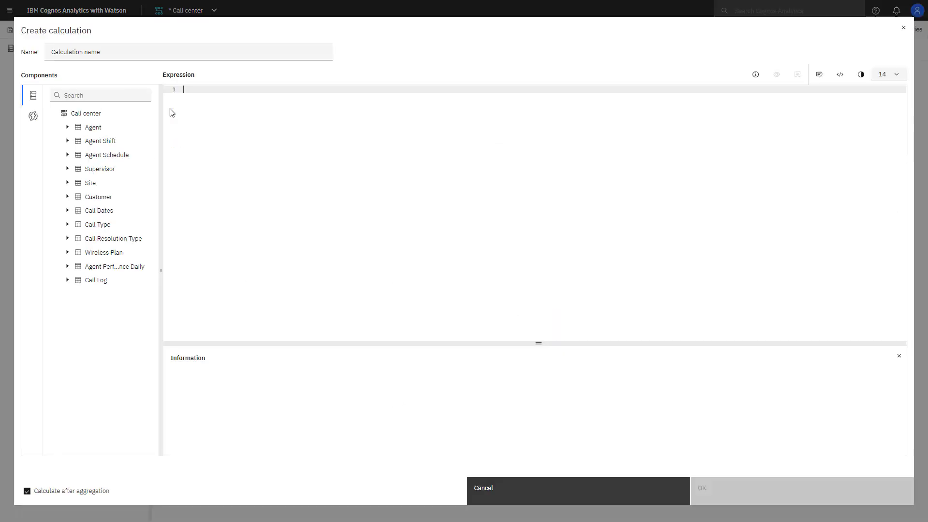
{"action": "left_click", "coordinate": [67, 127]}
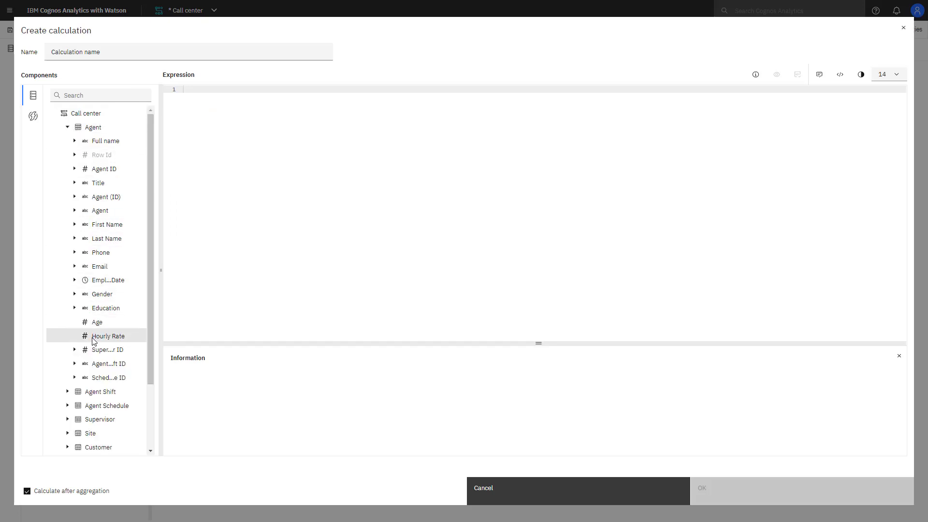
{"action": "mouse_move", "coordinate": [108, 336]}
{"action": "left_mouse_down"}
{"action": "mouse_move", "coordinate": [180, 147]}
{"action": "mouse_move", "coordinate": [190, 87]}
{"action": "left_mouse_up"}
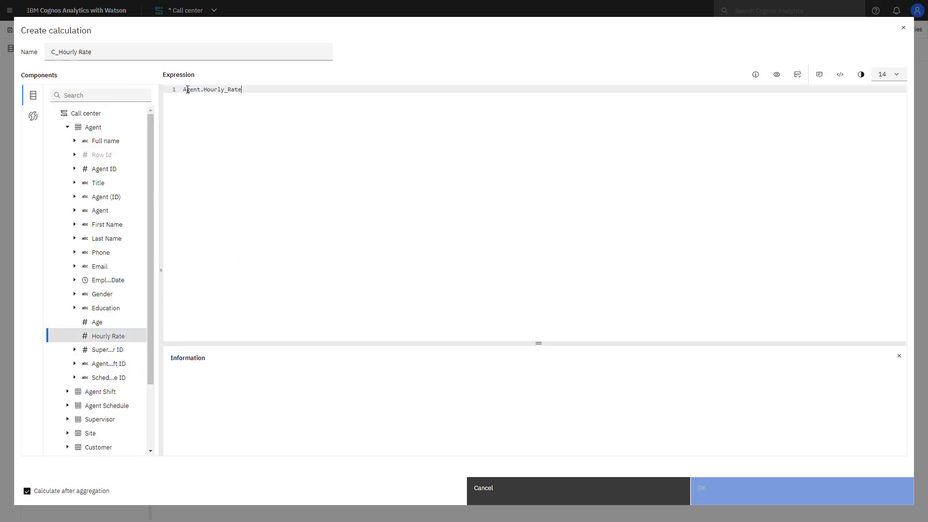
{"action": "type", "text": "*"}
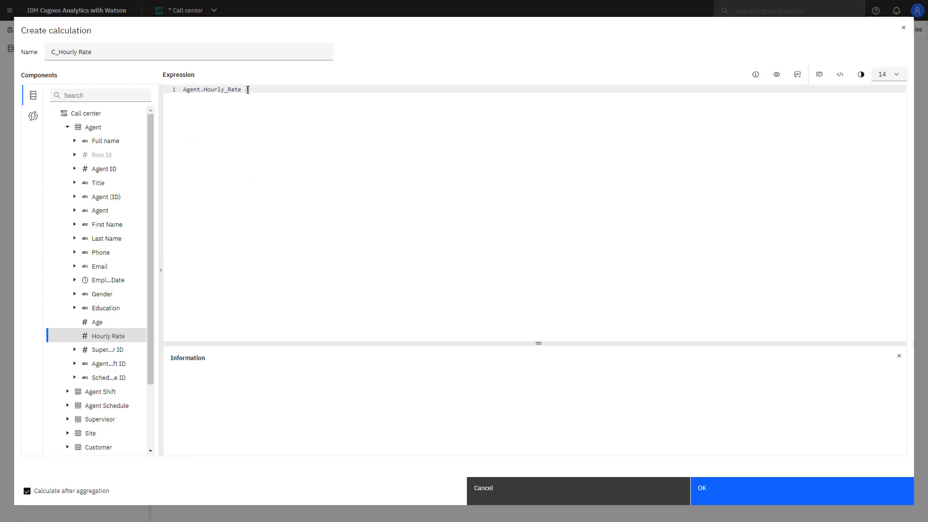
{"action": "type", "text": " 3600"}
{"action": "type", "text": ")"}
{"action": "type", "text": "("}
{"action": "left_click", "coordinate": [273, 89]}
{"action": "scroll", "coordinate": [70, 433], "scroll_direction": "down", "scroll_amount": 2}
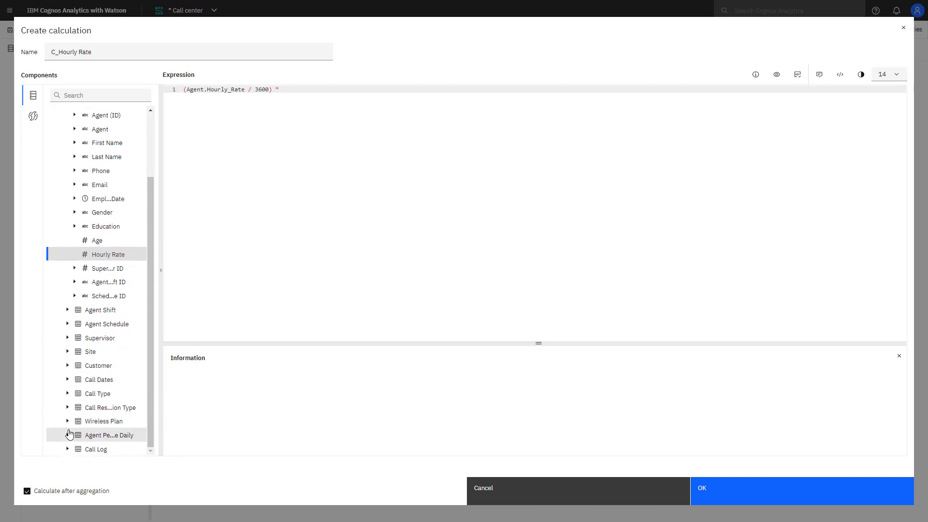
{"action": "left_click", "coordinate": [67, 449]}
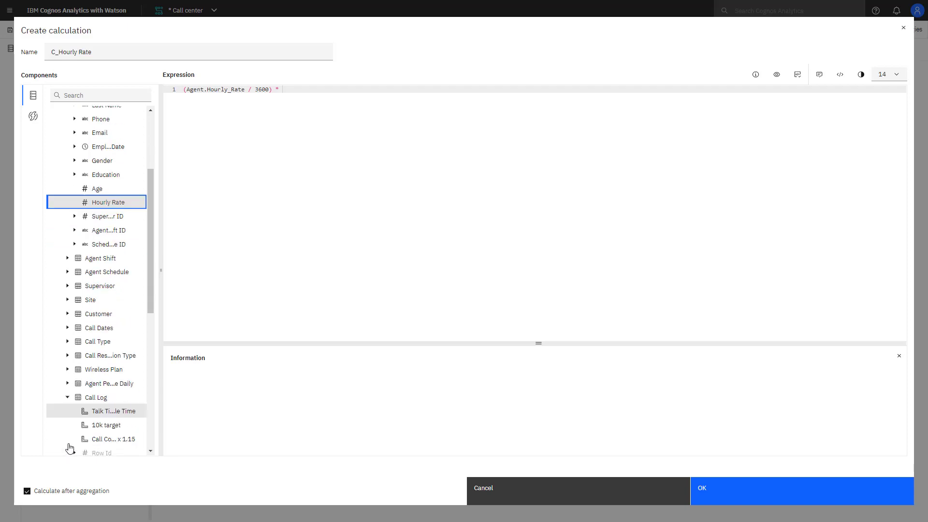
{"action": "scroll", "coordinate": [70, 443], "scroll_direction": "down", "scroll_amount": 8}
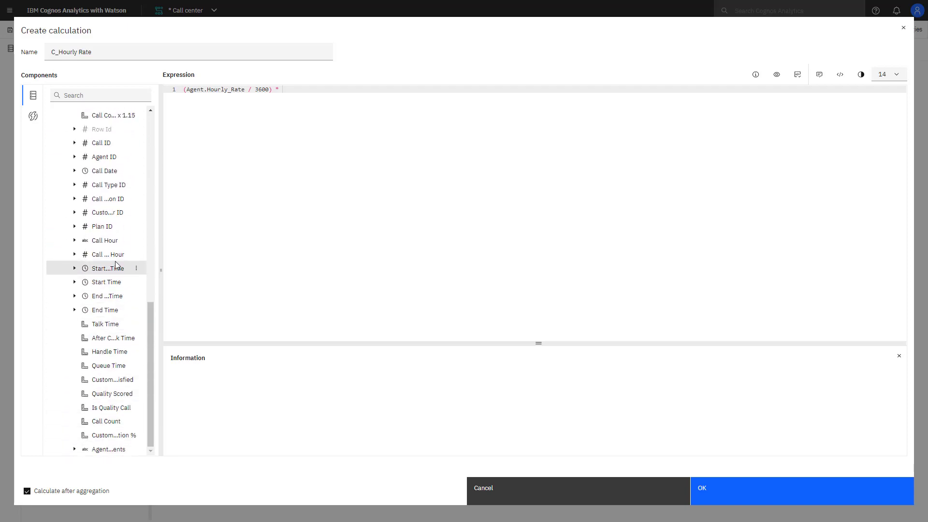
{"action": "left_click_drag", "start_coordinate": [109, 352], "coordinate": [335, 90]}
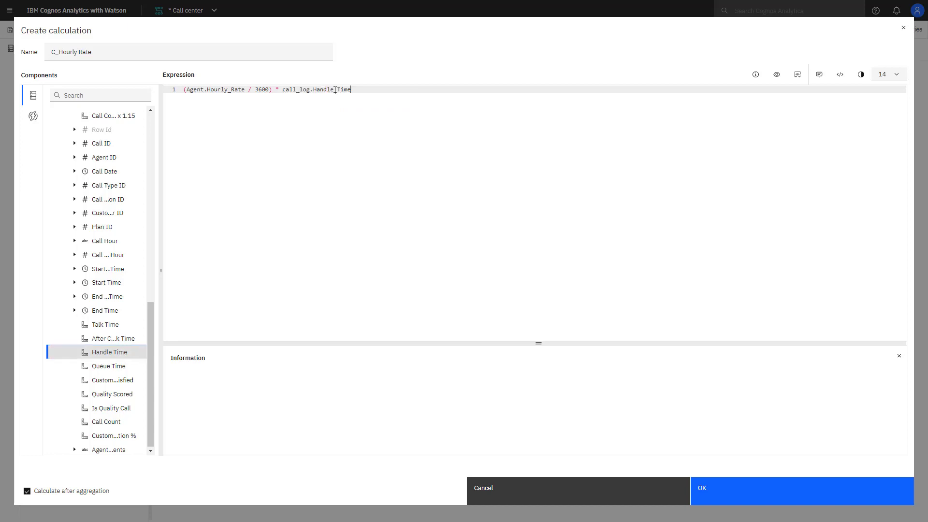
Step: Validate and preview the expression, calculate it before aggregation, and save it as 'cost per call'
{"action": "left_click", "coordinate": [797, 74]}
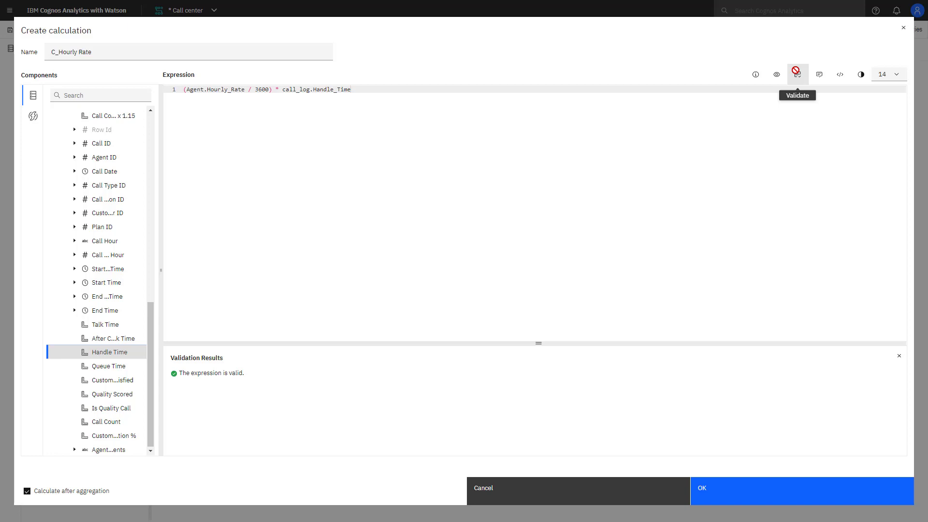
{"action": "left_click", "coordinate": [776, 76]}
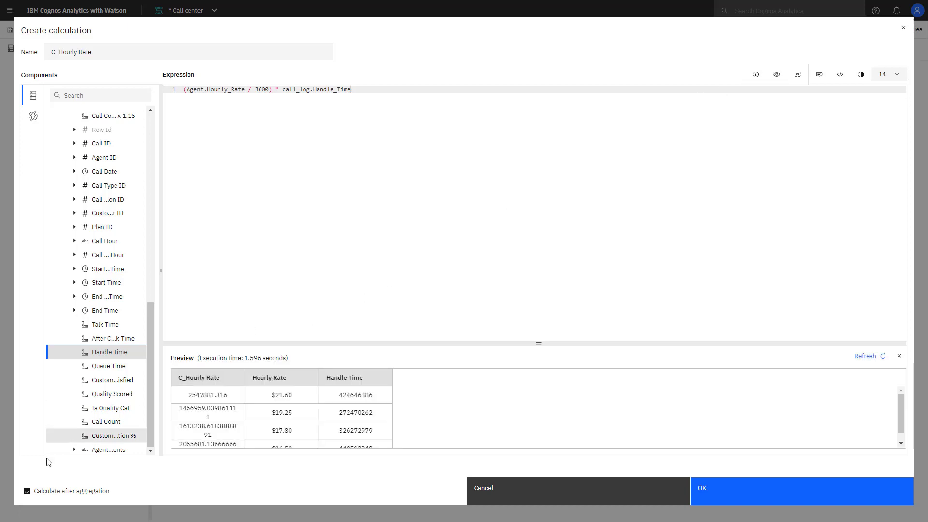
{"action": "left_click", "coordinate": [27, 493]}
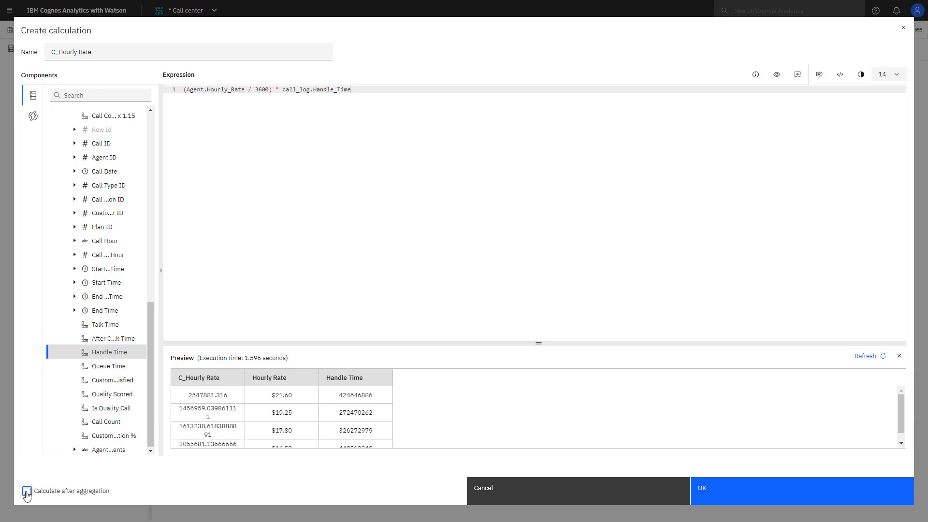
{"action": "left_click", "coordinate": [775, 74]}
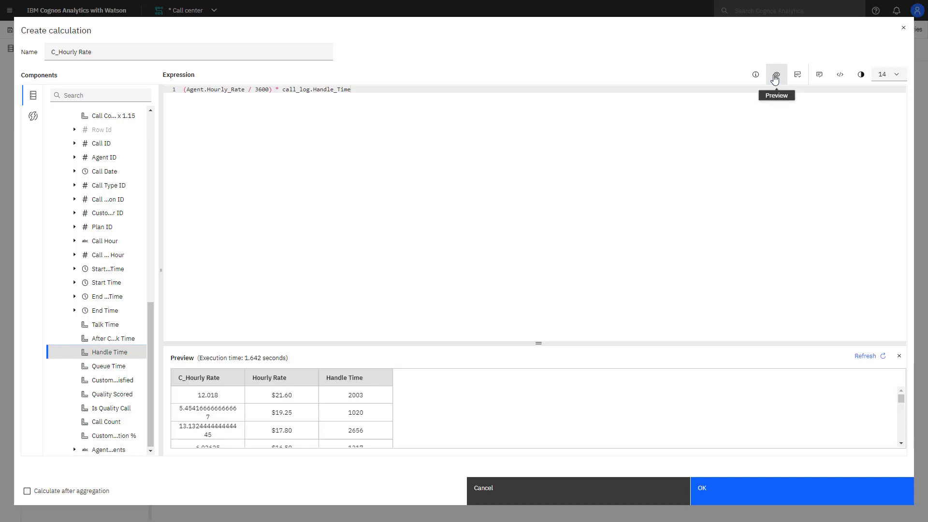
{"action": "triple_click", "coordinate": [118, 51]}
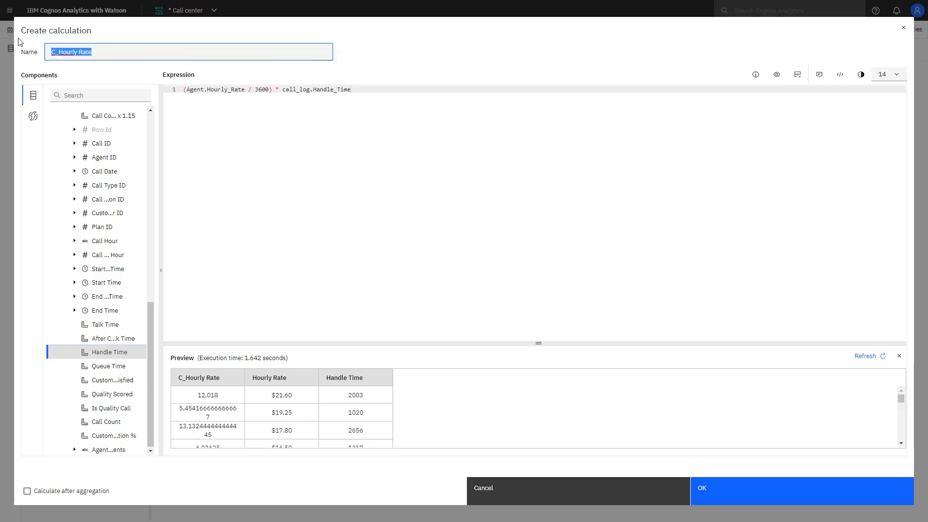
{"action": "type", "text": "cost p"}
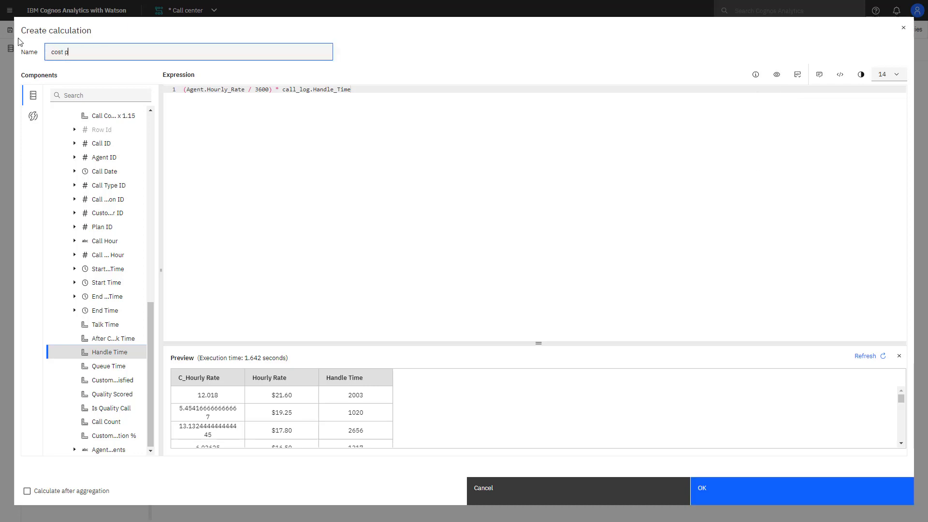
{"action": "type", "text": "er call"}
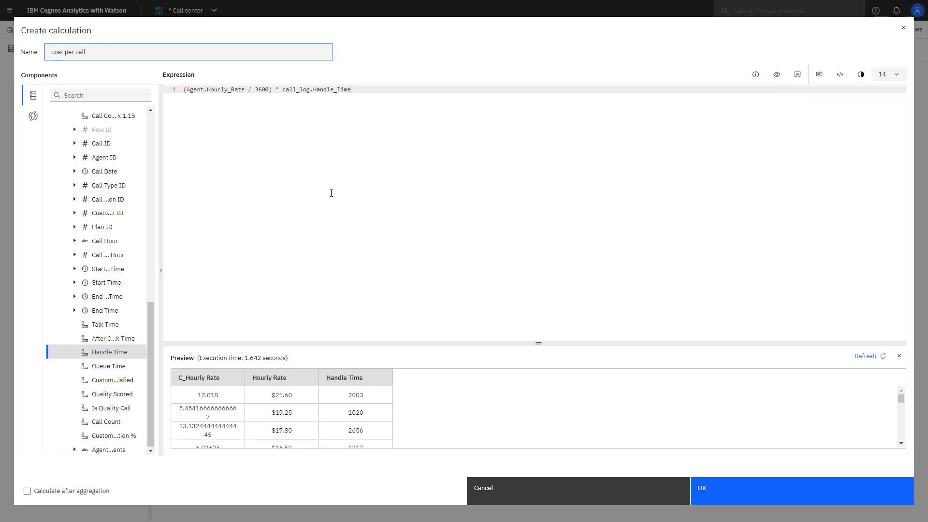
{"action": "left_click", "coordinate": [708, 495]}
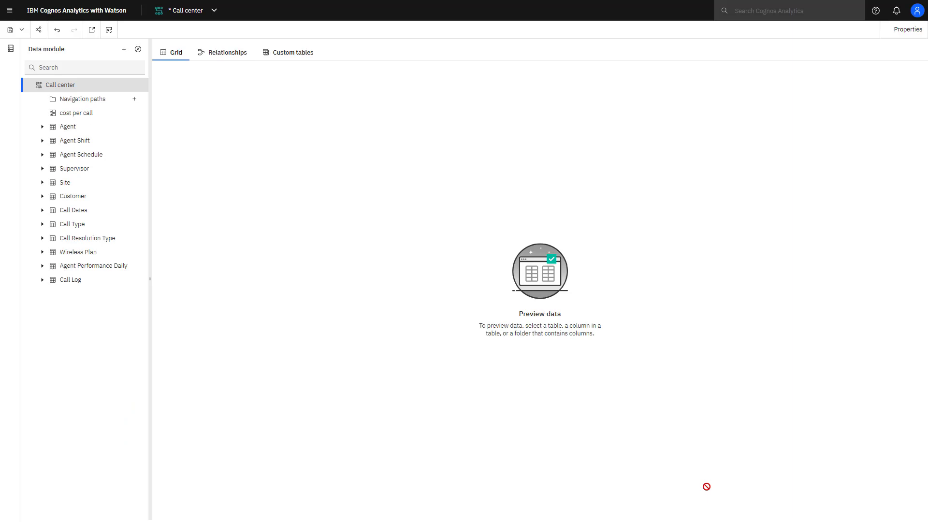
{"action": "mouse_move", "coordinate": [87, 113]}
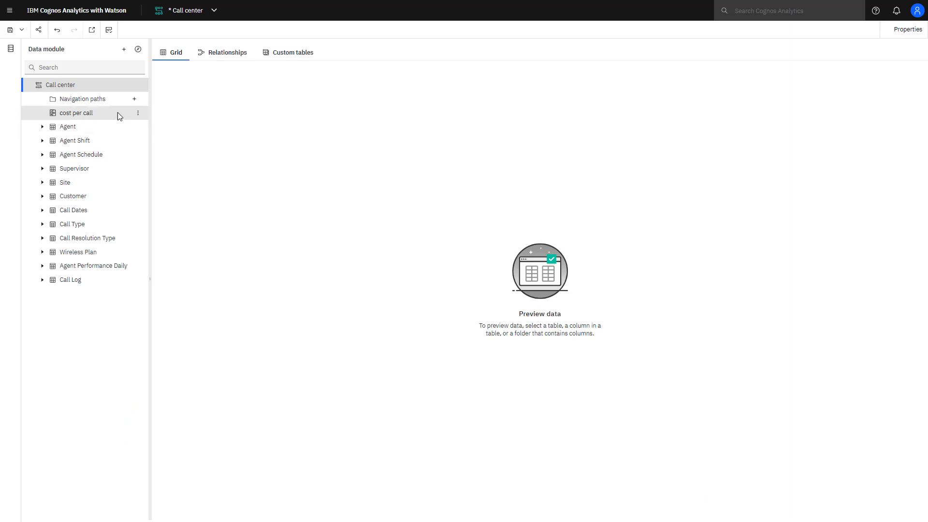
Step: Change the cost per call Aggregate property from Total to Average
{"action": "left_click", "coordinate": [118, 114]}
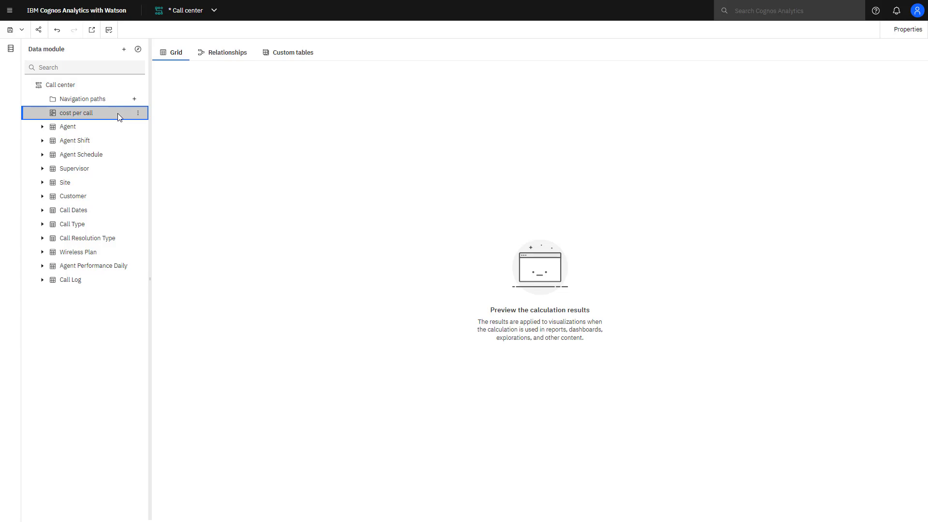
{"action": "left_click", "coordinate": [908, 29]}
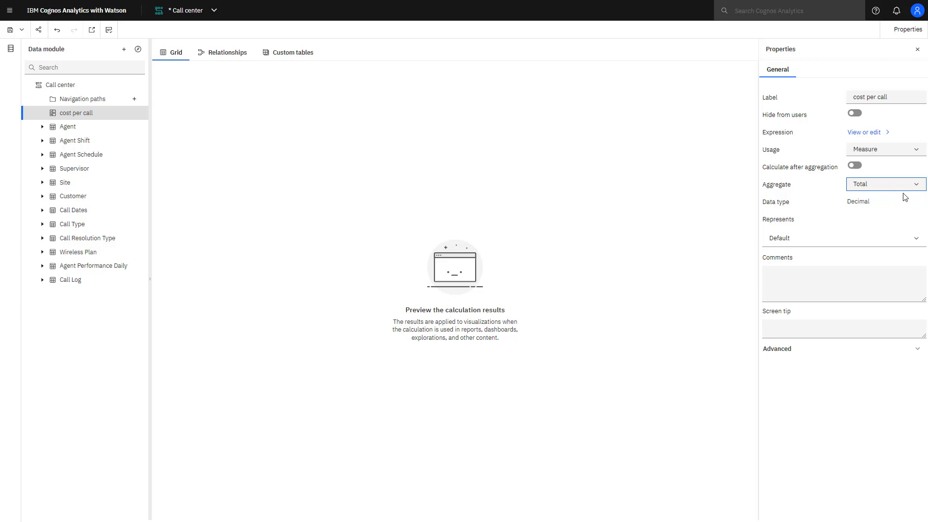
{"action": "left_click", "coordinate": [913, 185]}
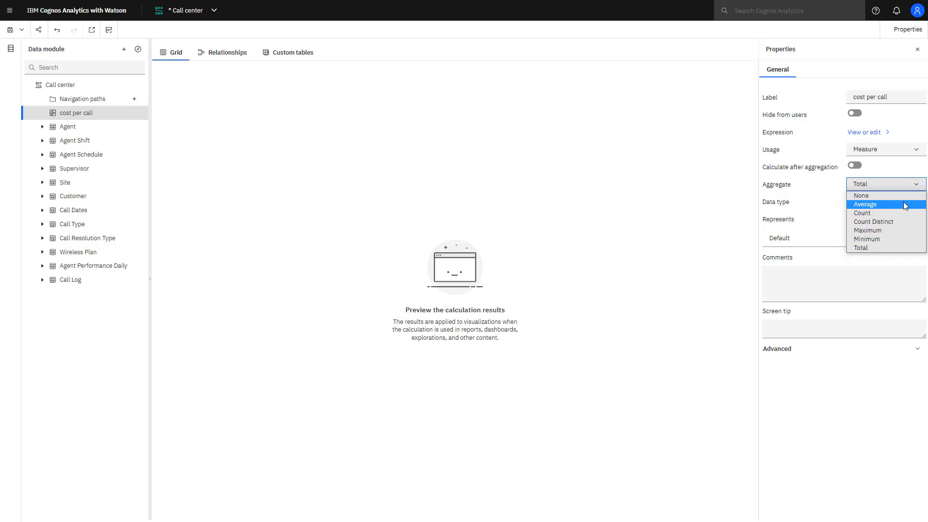
{"action": "left_click", "coordinate": [904, 205]}
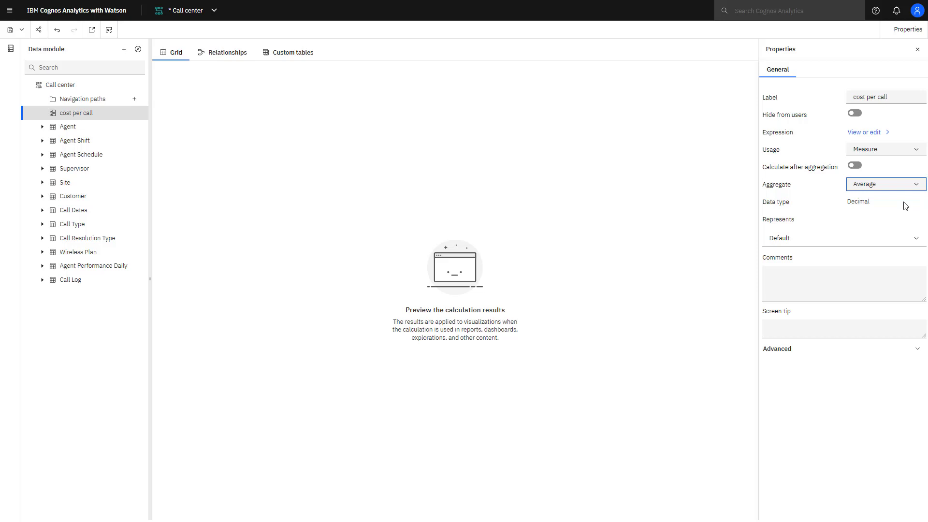
{"action": "left_click", "coordinate": [137, 114]}
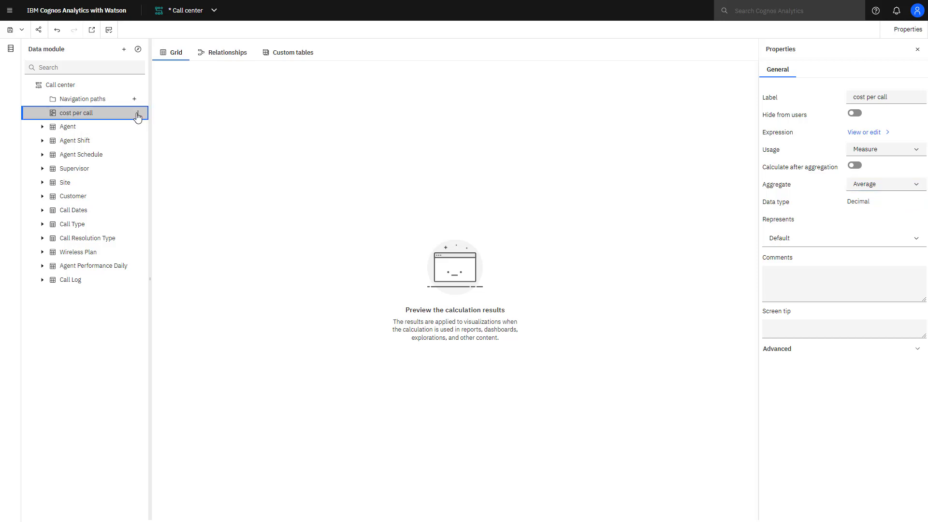
Step: Format cost per call as Currency with 2 decimal places and a '$' symbol
{"action": "left_click", "coordinate": [196, 192]}
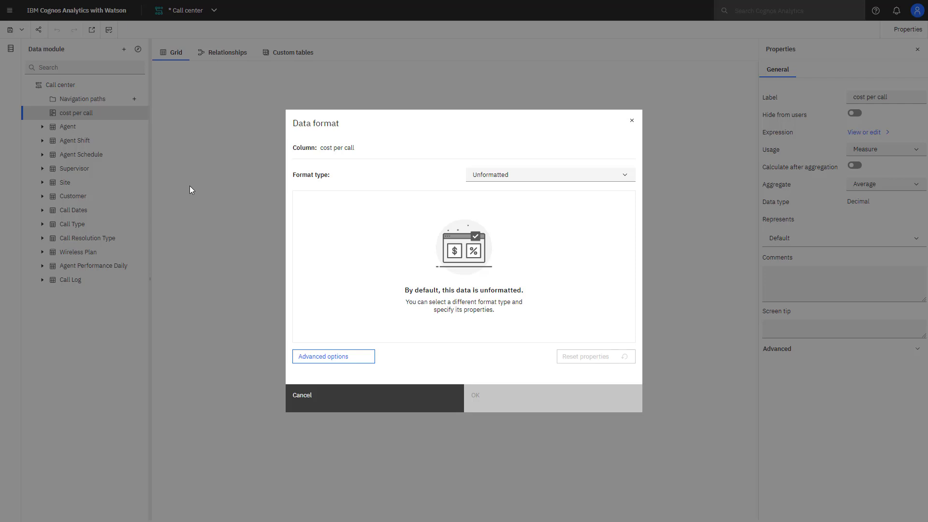
{"action": "left_click", "coordinate": [623, 176]}
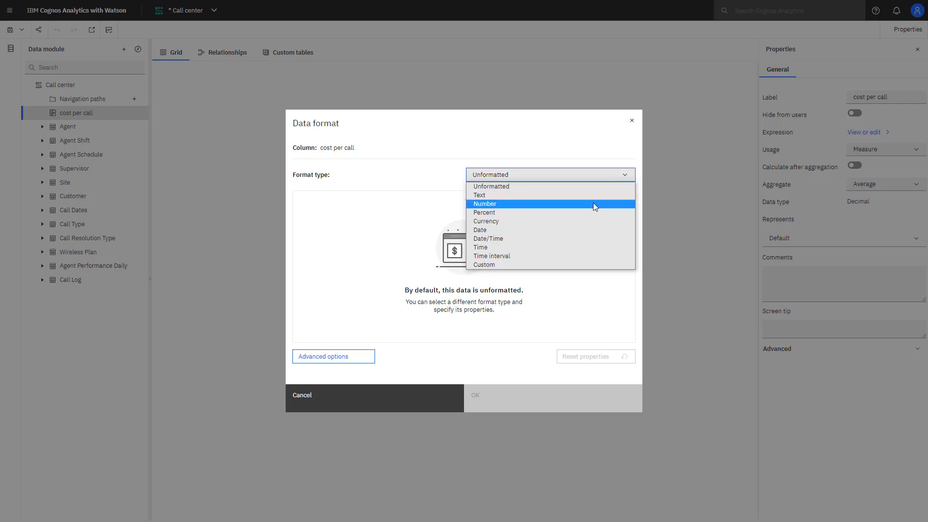
{"action": "left_click", "coordinate": [519, 220]}
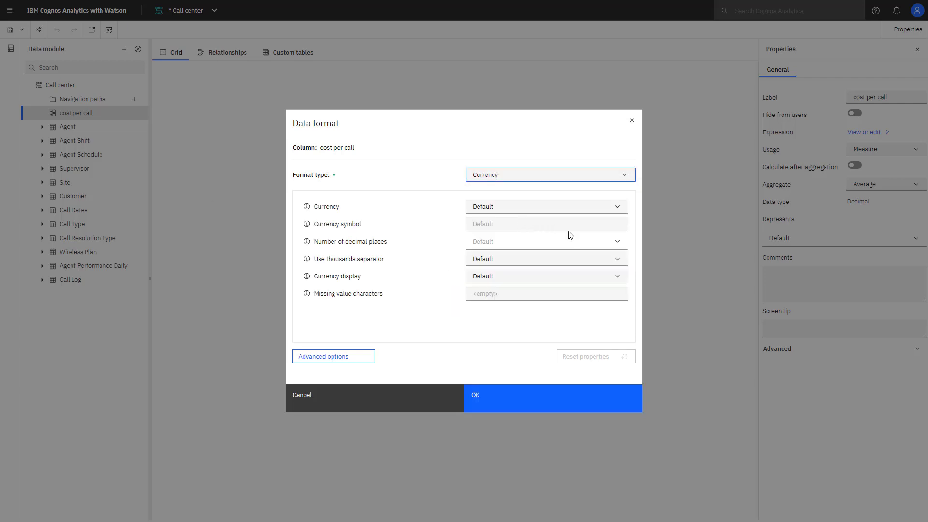
{"action": "left_click", "coordinate": [615, 242]}
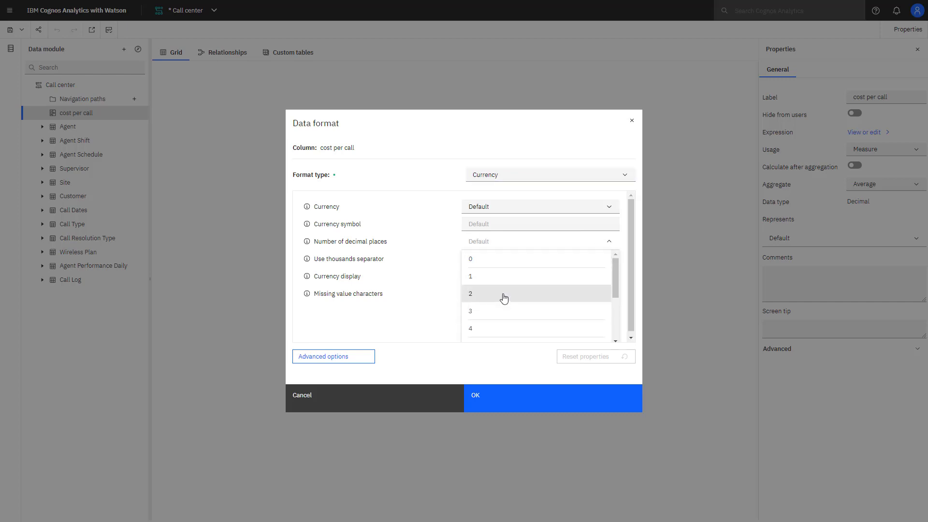
{"action": "left_click", "coordinate": [504, 294]}
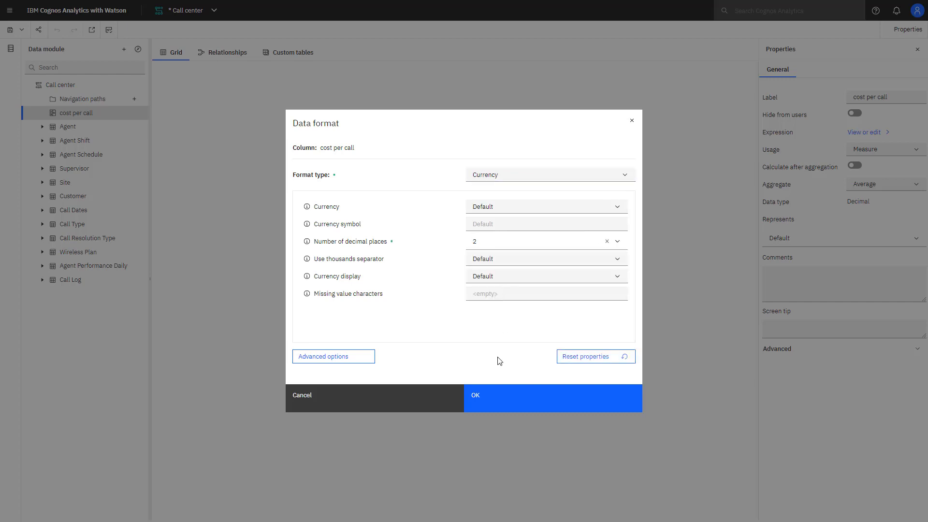
{"action": "left_click", "coordinate": [529, 224]}
{"action": "type", "text": "$"}
{"action": "left_click", "coordinate": [476, 400]}
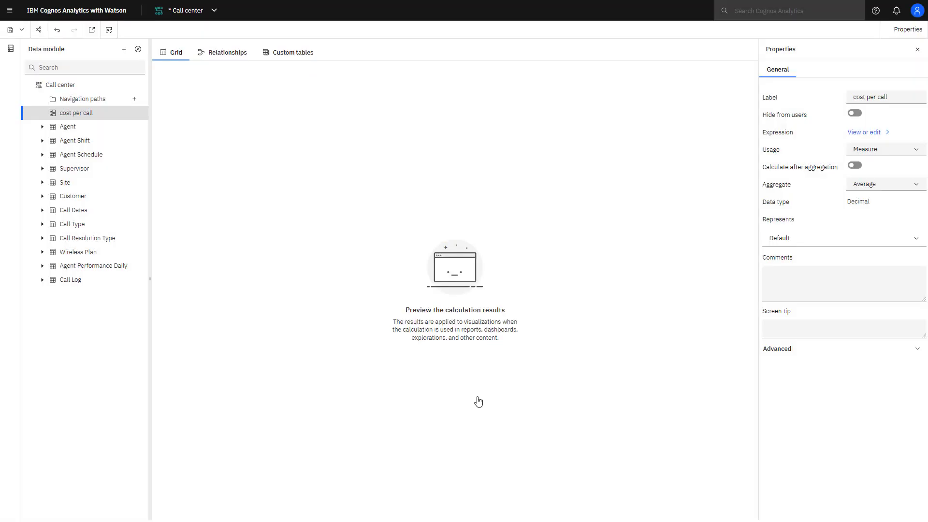